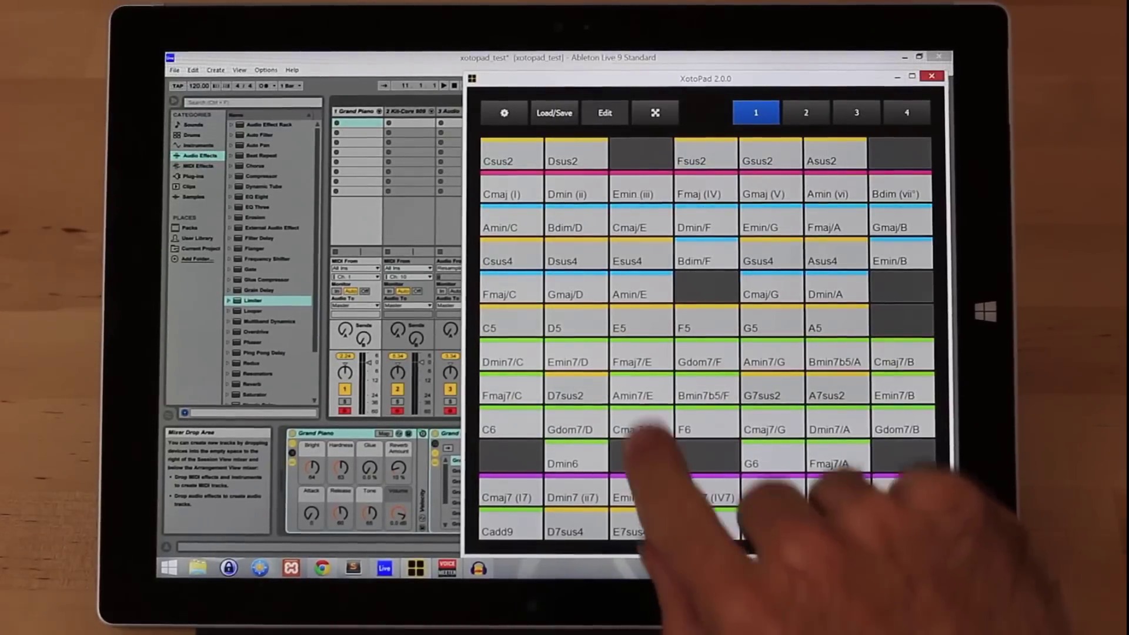
Play the Cmaj (I) chord pad, then pick the MIDI output device in the settings
left_click(510, 185)
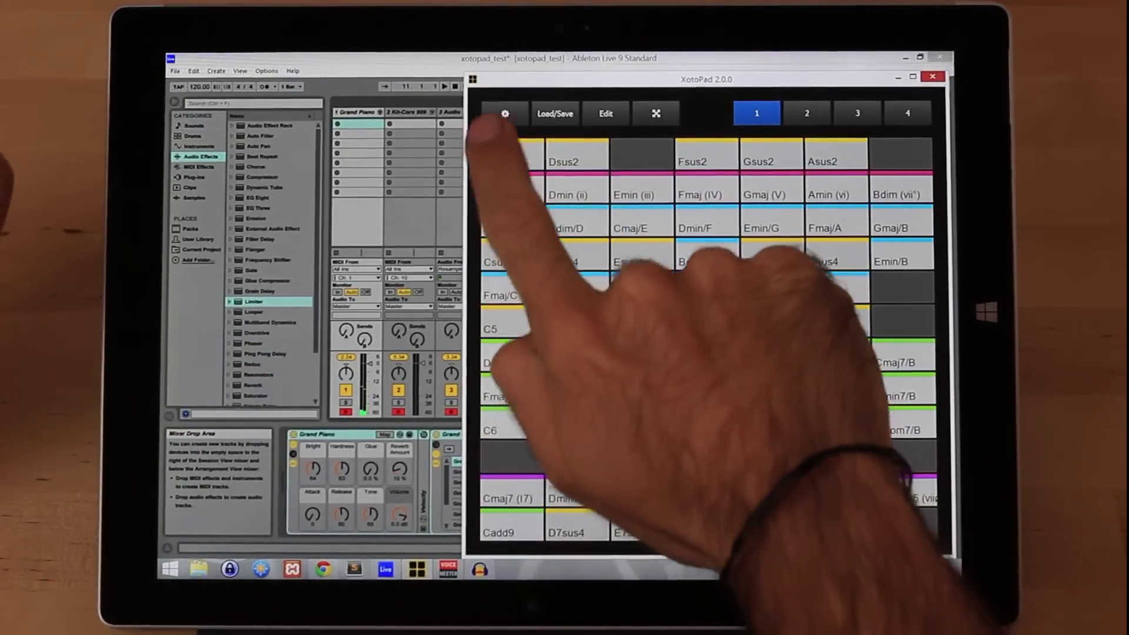
left_click(504, 112)
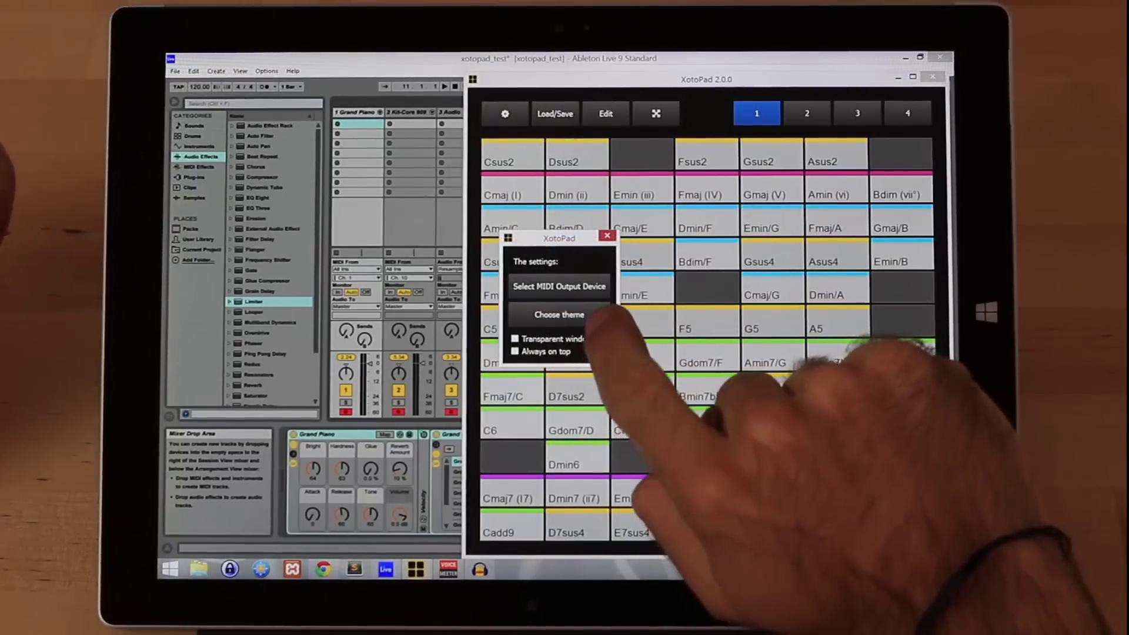
left_click(564, 286)
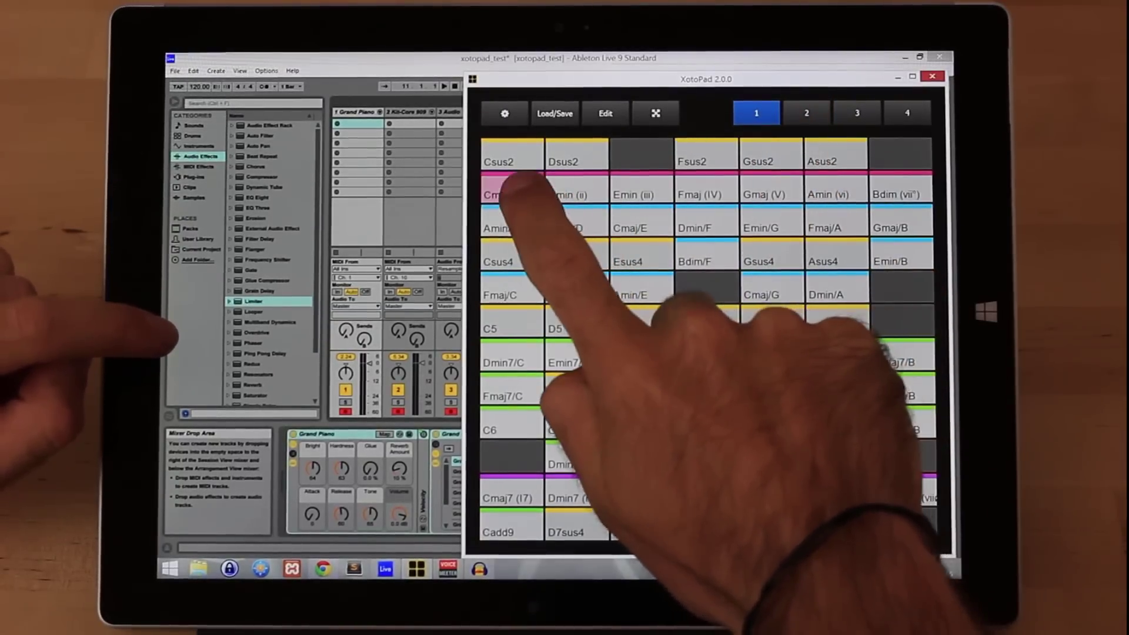
Switch to the note grid page and play single notes, including B-4
left_click(806, 112)
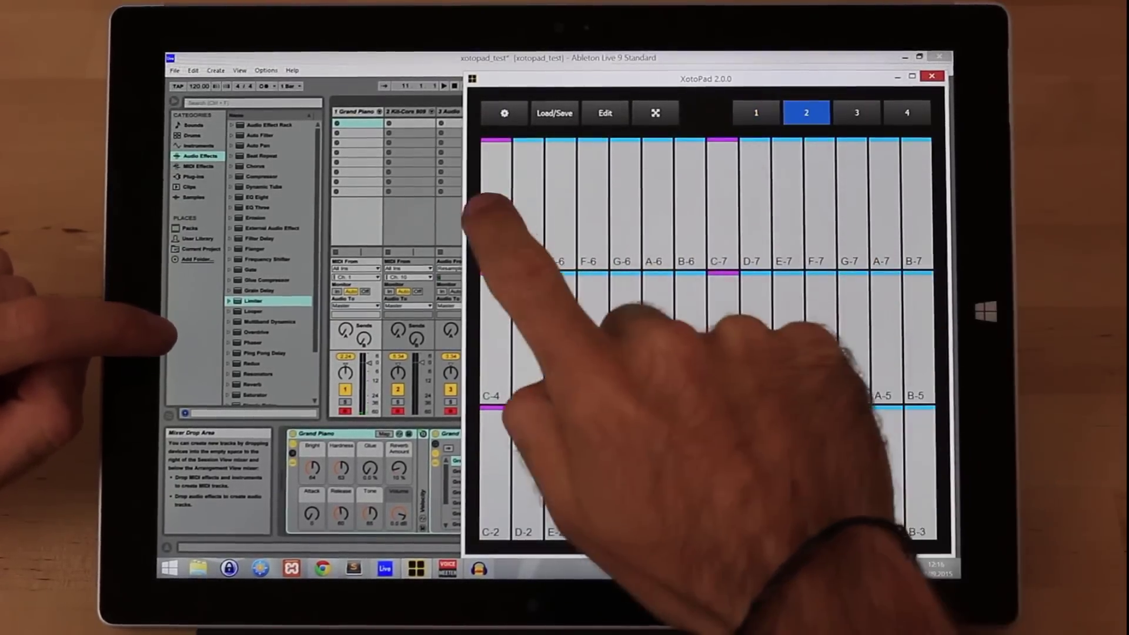
left_click(657, 204)
left_click(915, 203)
left_click(496, 335)
left_click(690, 336)
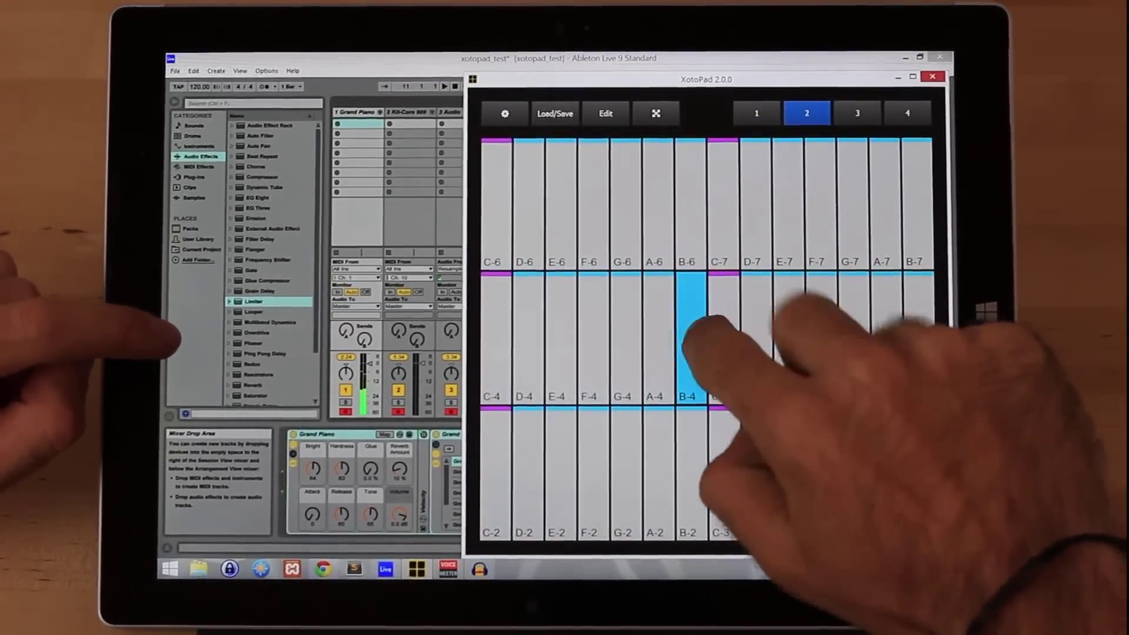
Play a couple of multi-note chords across the note grid
left_click(530, 335)
left_click(853, 265)
left_click(657, 203)
left_click(723, 203)
left_click(626, 335)
left_click(657, 471)
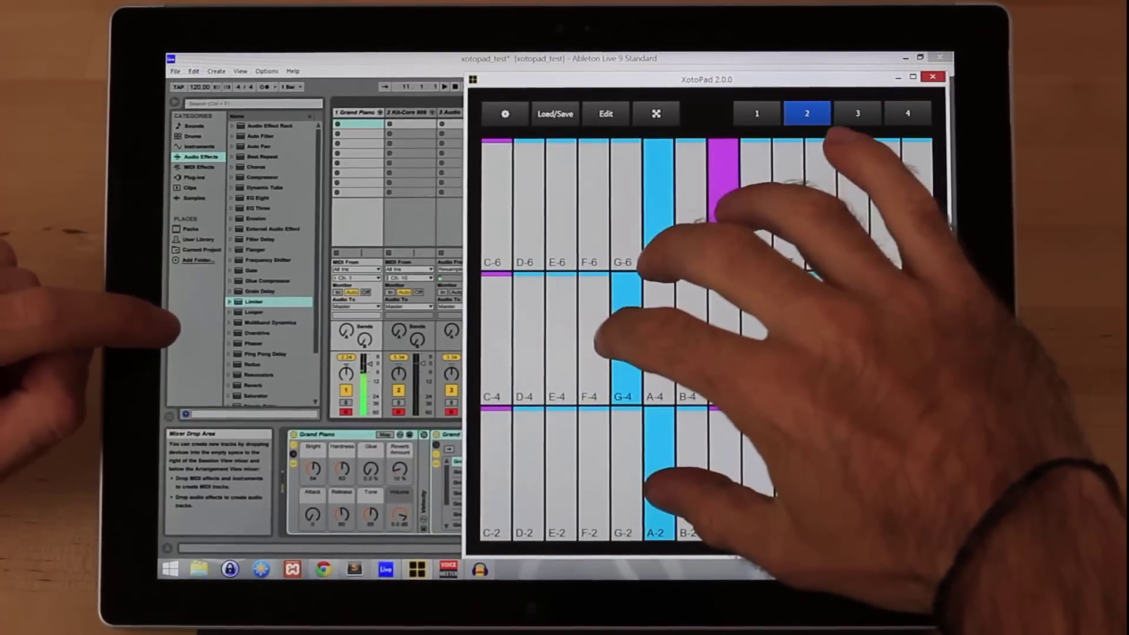
left_click(754, 229)
left_click(787, 169)
left_click(756, 458)
left_click(854, 212)
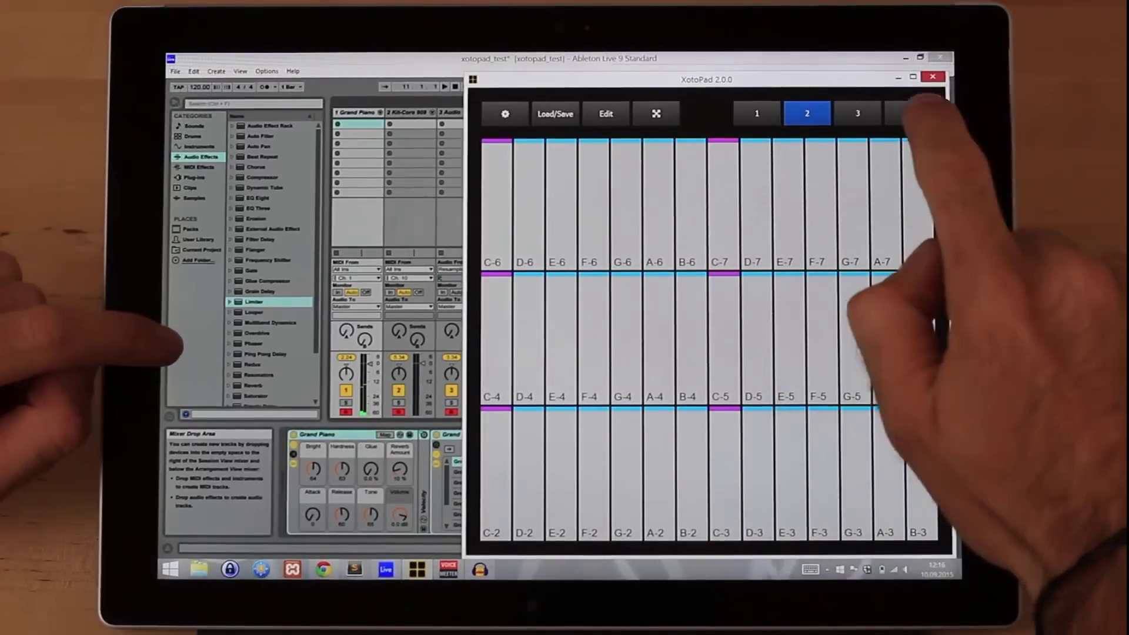
On the drum pads page play Bass Drum, Acoustic Snare and several pads at once, then go to page 3
left_click(907, 113)
left_click(577, 163)
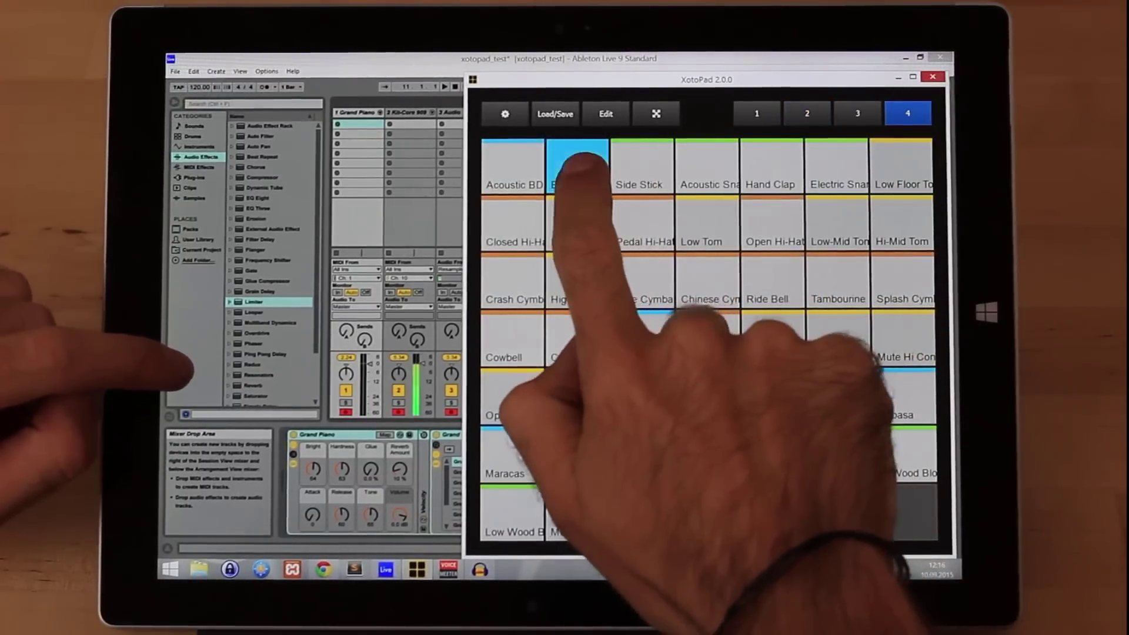
left_click(706, 163)
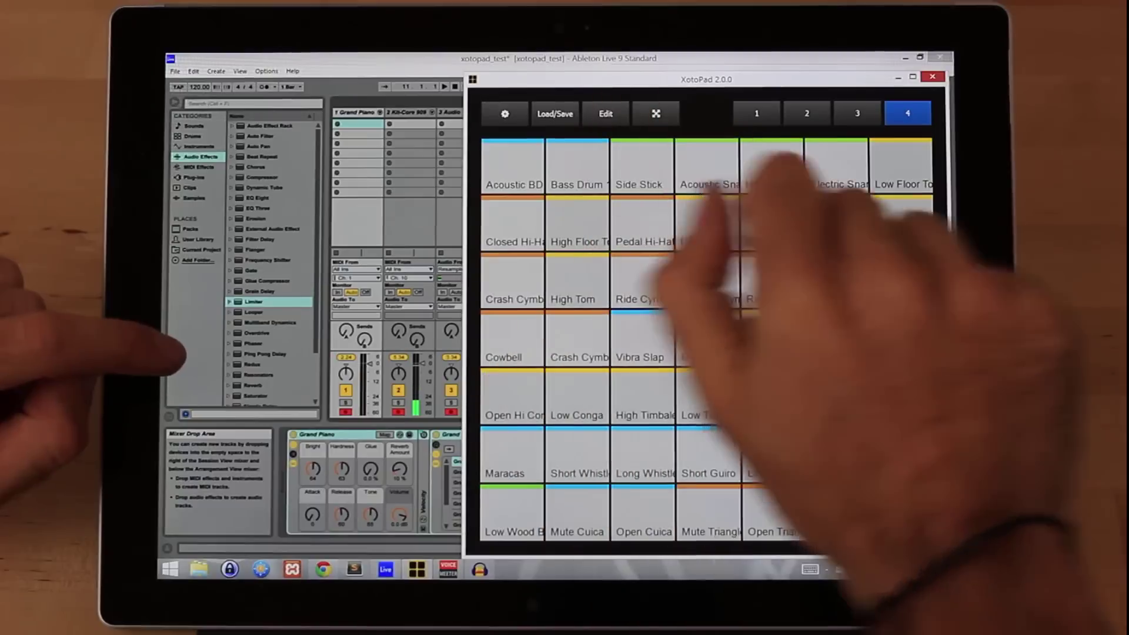
left_click(767, 414)
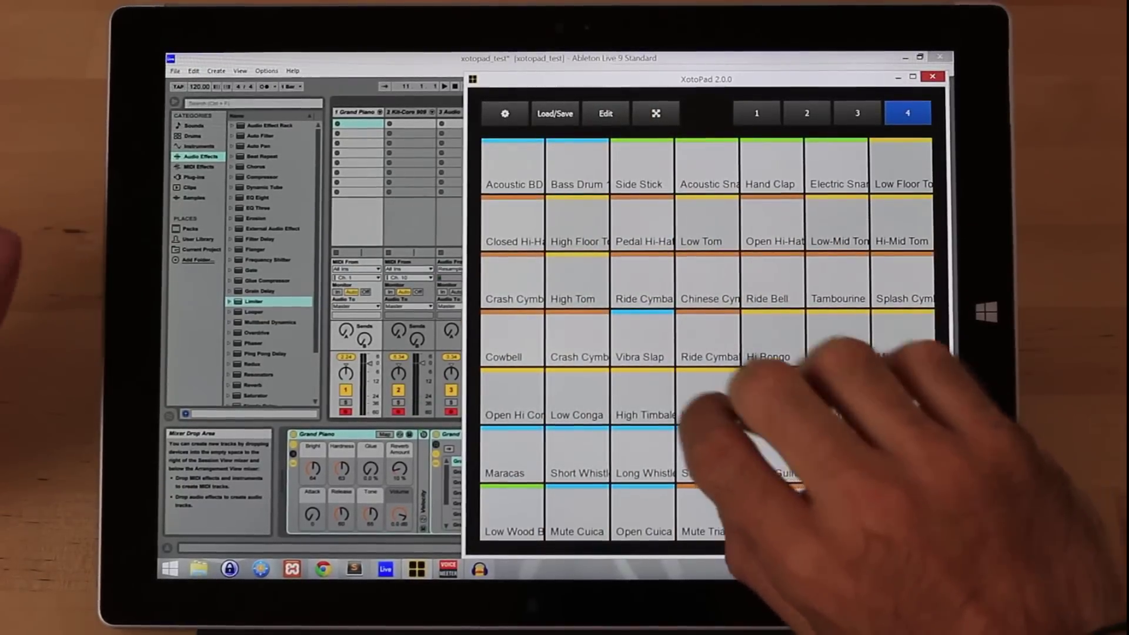
left_click(706, 224)
left_click(772, 225)
left_click(706, 282)
left_click(772, 397)
left_click(836, 221)
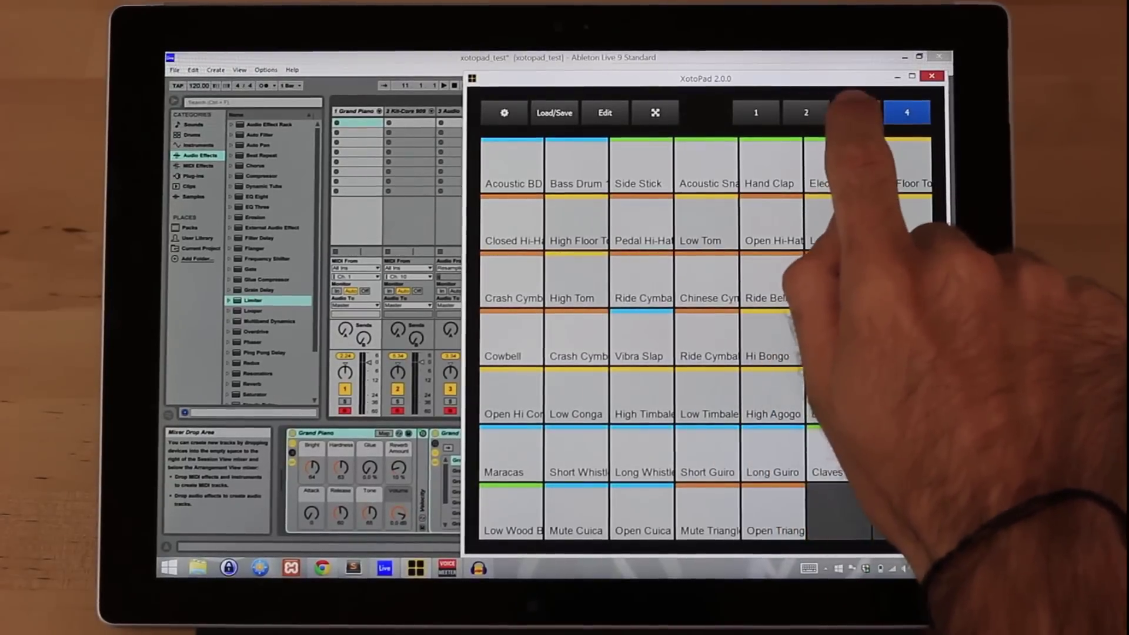
left_click(855, 112)
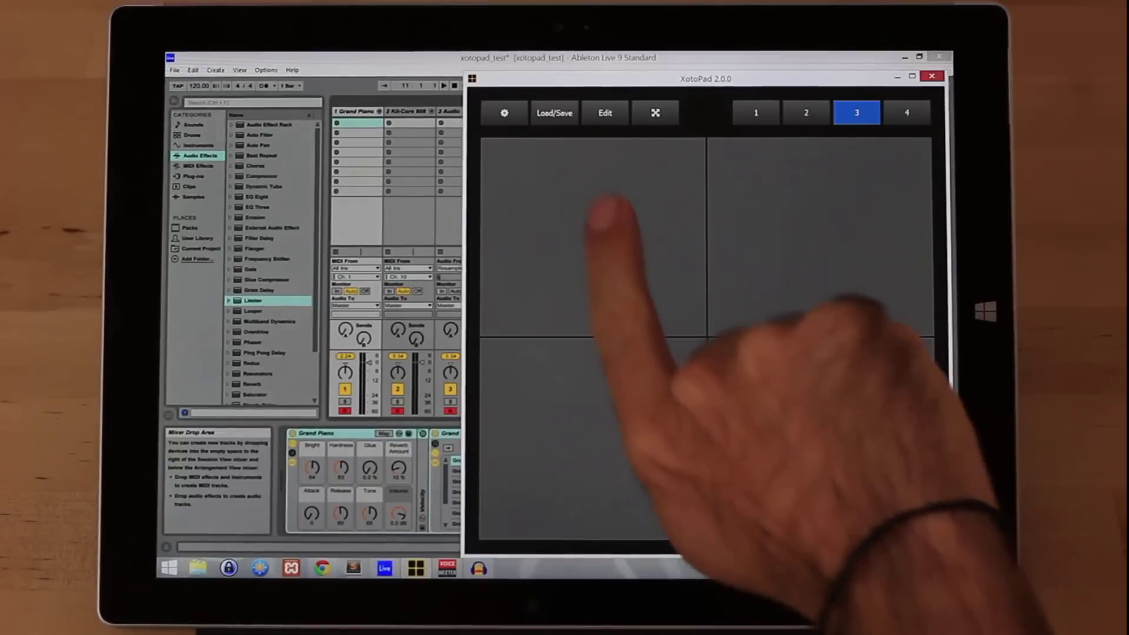
Load the special faders page with 8 sliders onto page 3, accepting the default first CC number
left_click(555, 112)
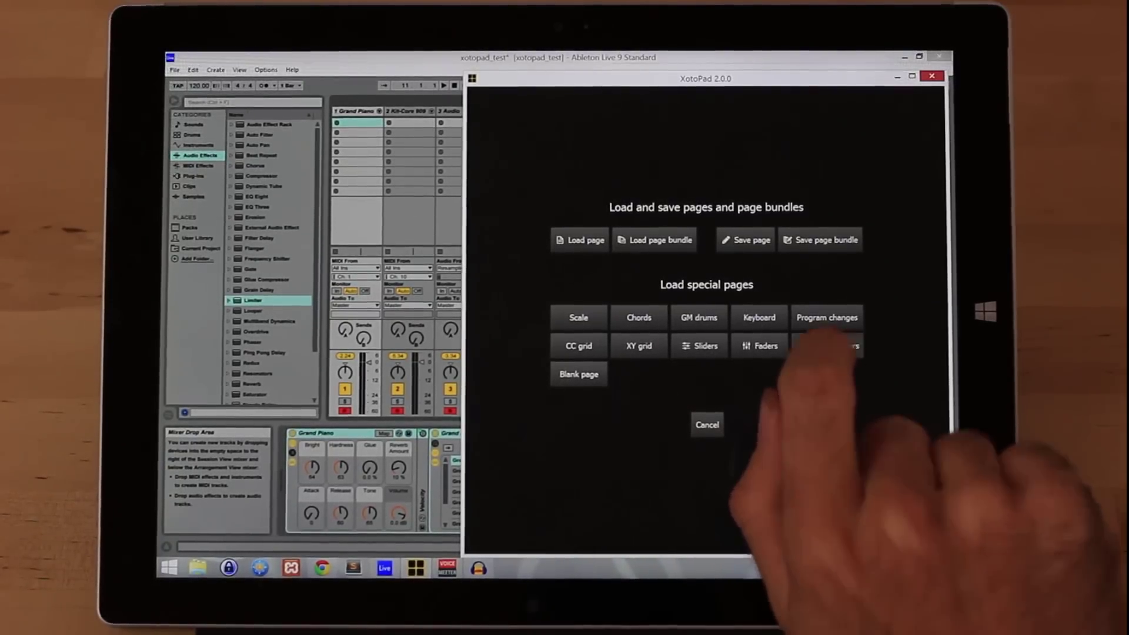
left_click(825, 345)
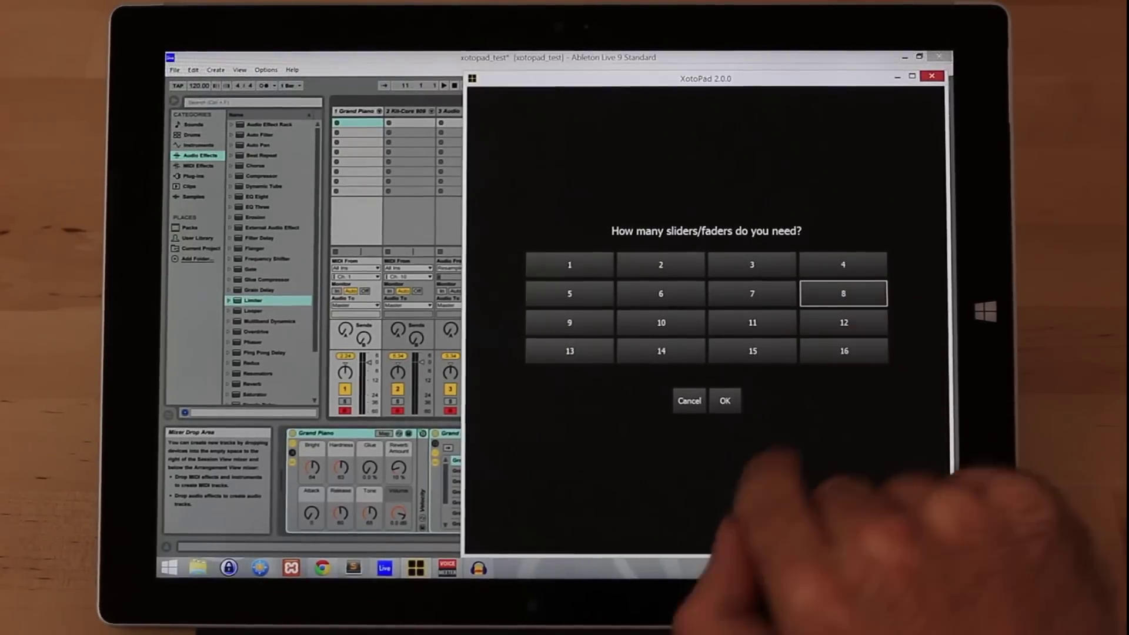
left_click(724, 401)
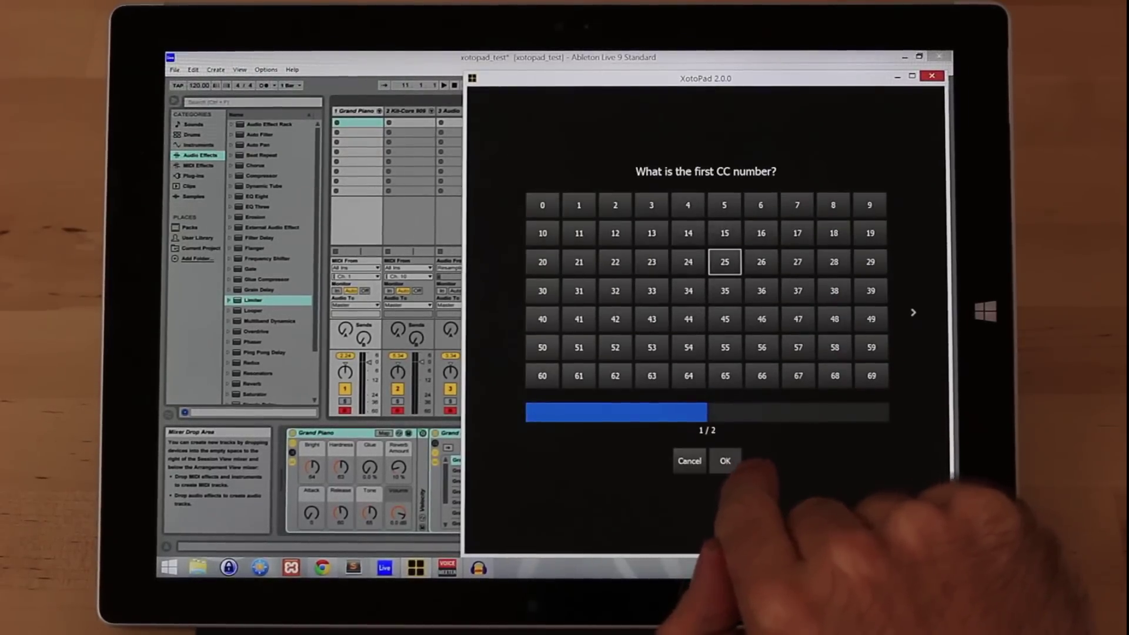
left_click(732, 460)
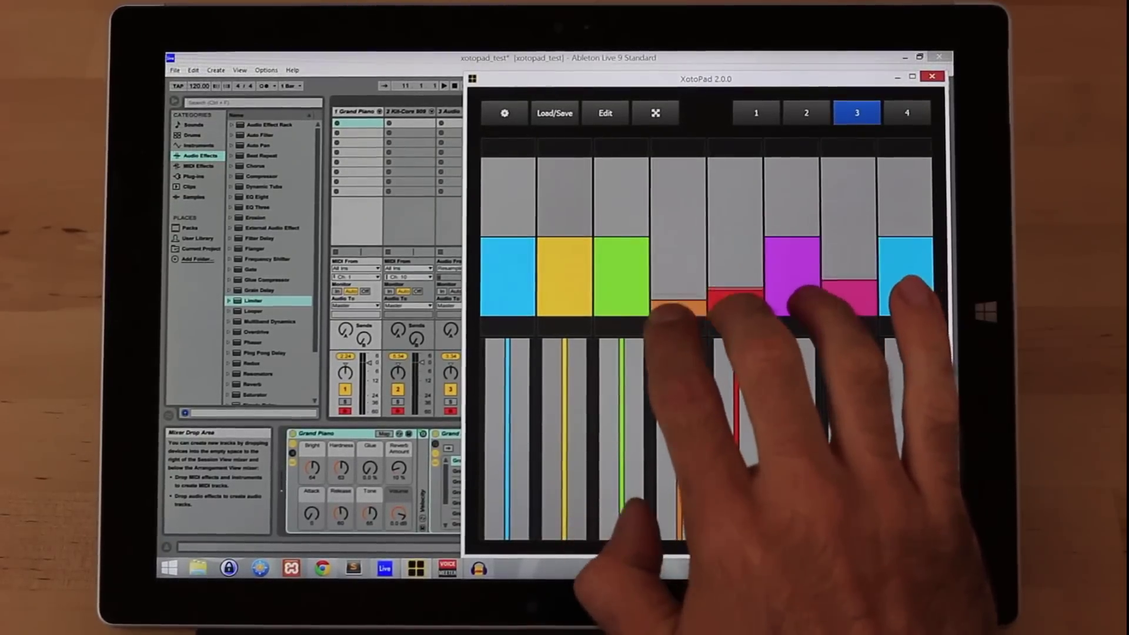
Raise the orange, red, magenta and yellow sliders, then play notes such as A-5 on the note grid
mouse_move(671, 260)
left_mouse_down()
mouse_move(680, 202)
mouse_move(679, 300)
left_mouse_up()
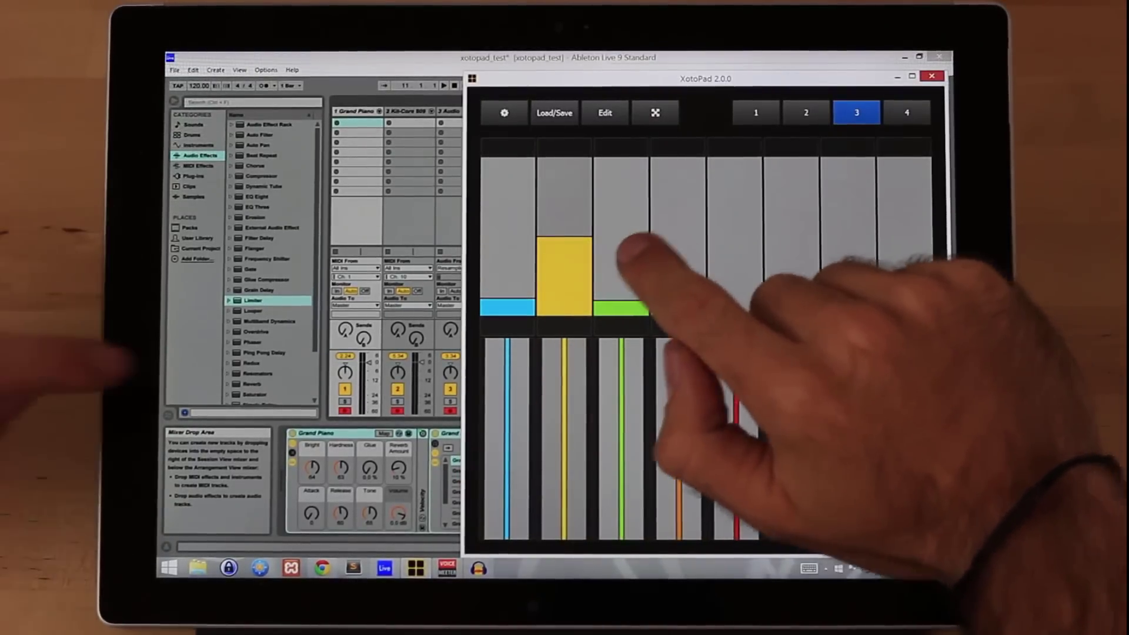
mouse_move(551, 225)
left_mouse_down()
mouse_move(568, 277)
mouse_move(565, 190)
left_mouse_up()
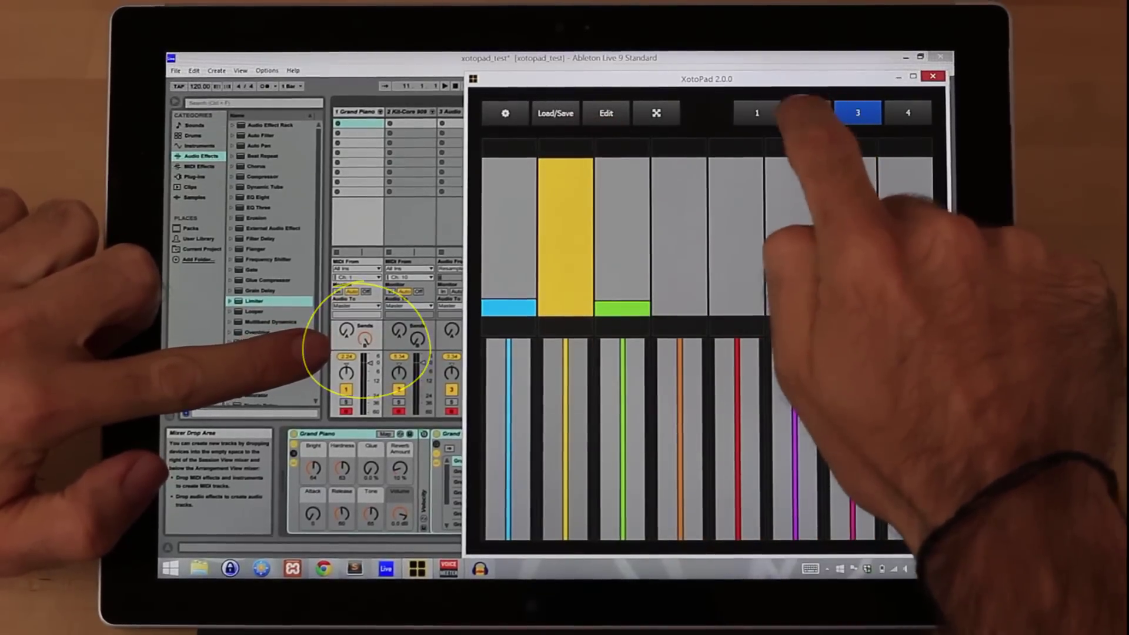
left_click(806, 111)
left_click(865, 194)
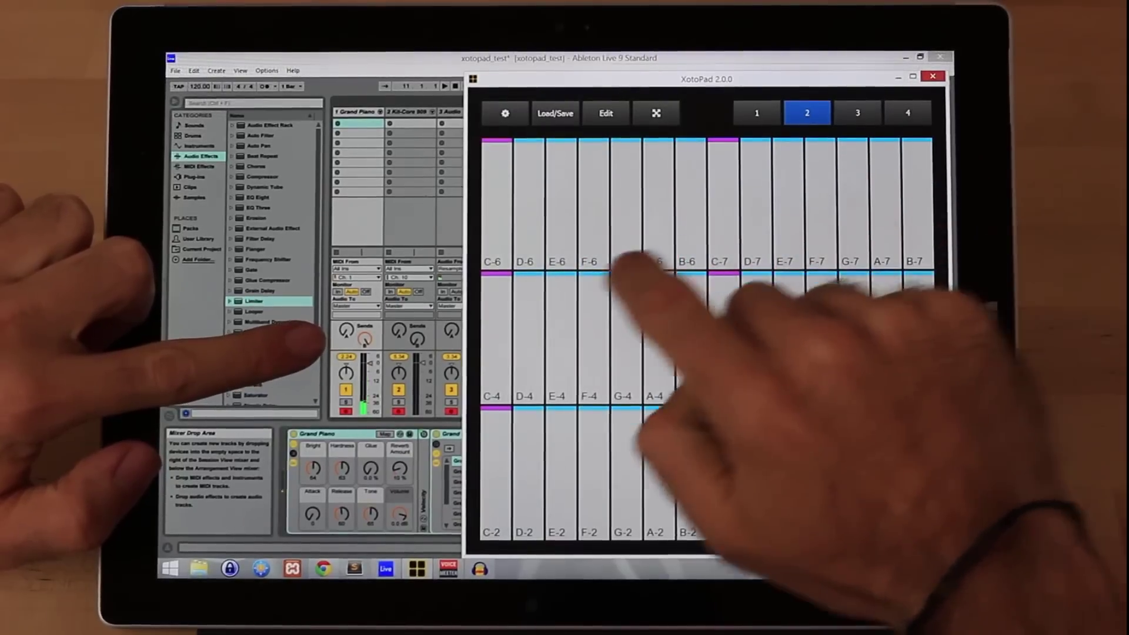
left_click(498, 352)
left_click(885, 344)
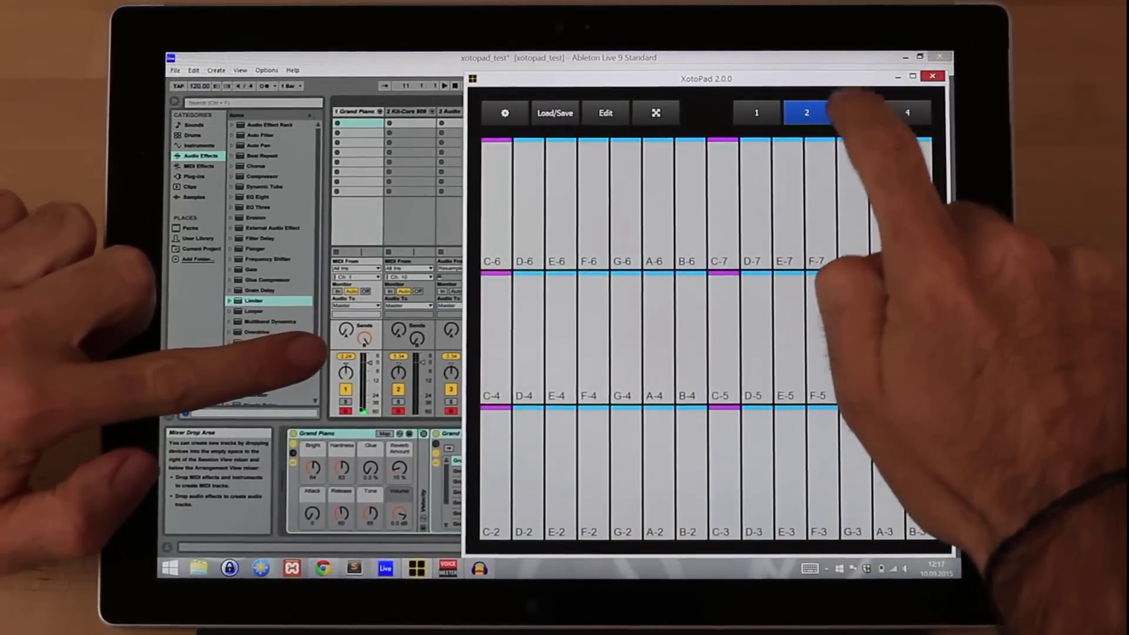
Flip between the slider page and note grid playing A-7, E-4 and E-5, then slide a note along the second strip
left_click(857, 111)
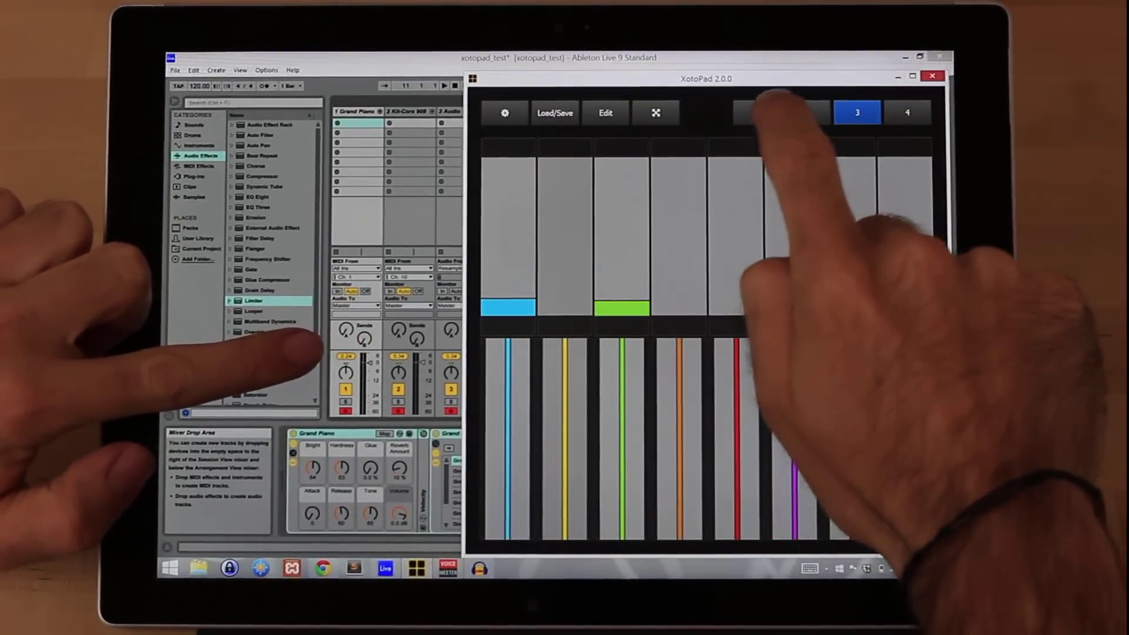
left_click(806, 113)
left_click(885, 189)
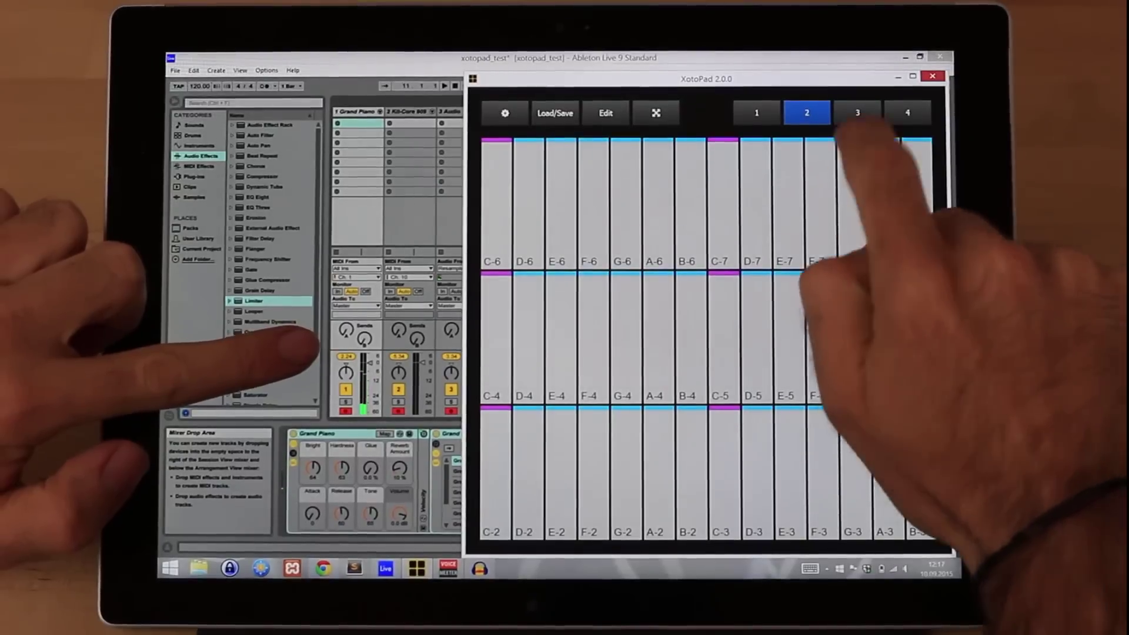
left_click(561, 354)
left_click(785, 353)
left_click(856, 112)
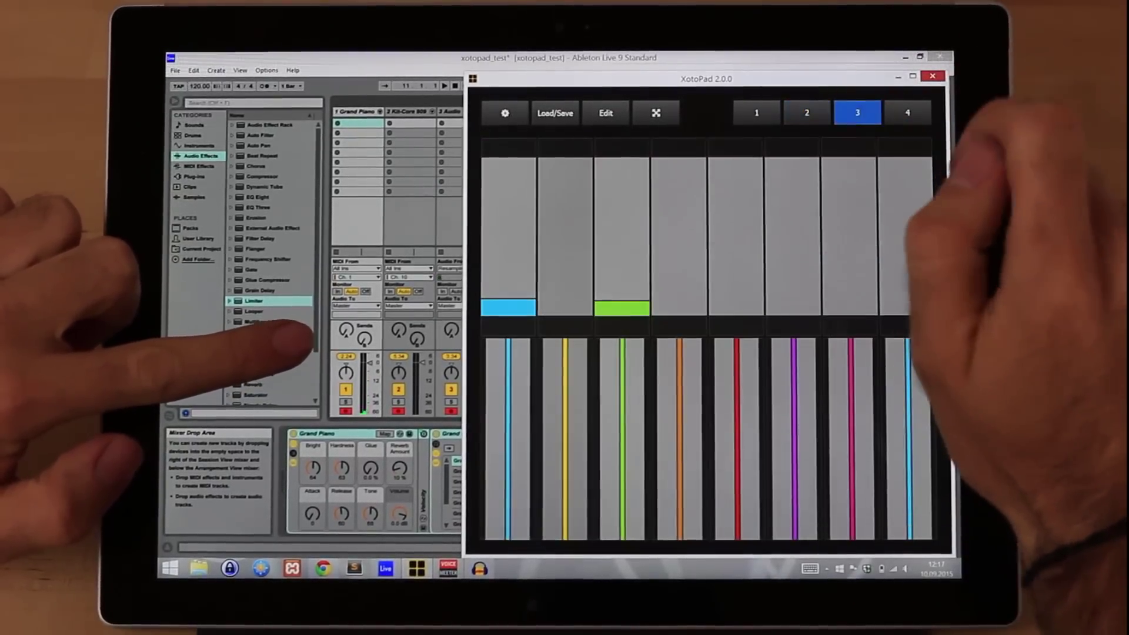
left_click_drag(587, 415, 563, 413)
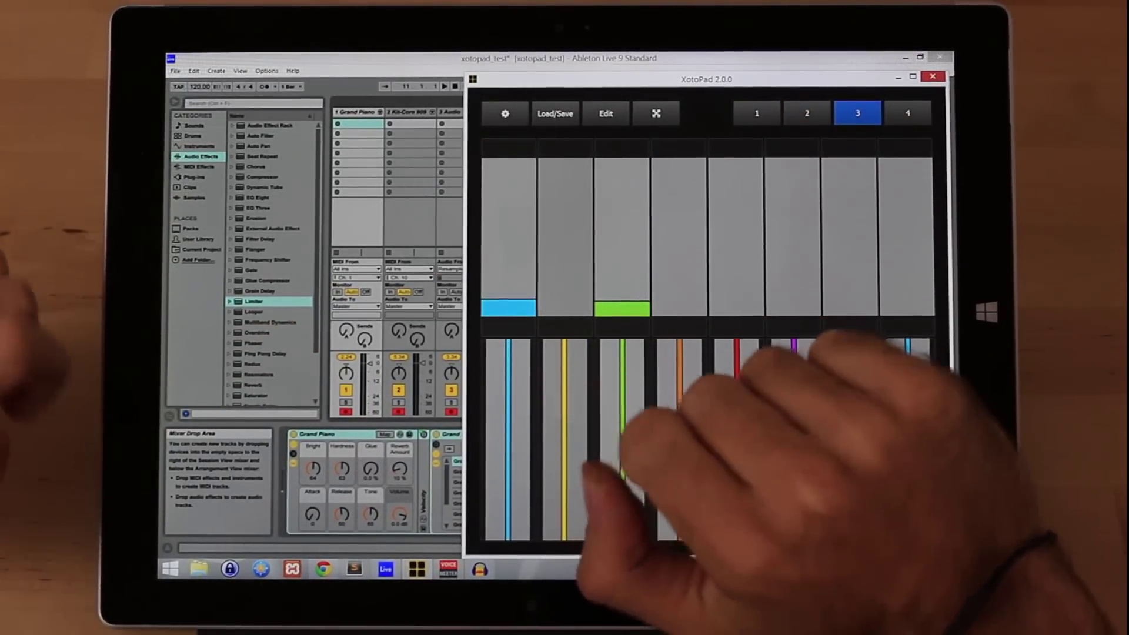
Load a special scale page with root E from octave 3 upward, two octaves per row
left_click(555, 112)
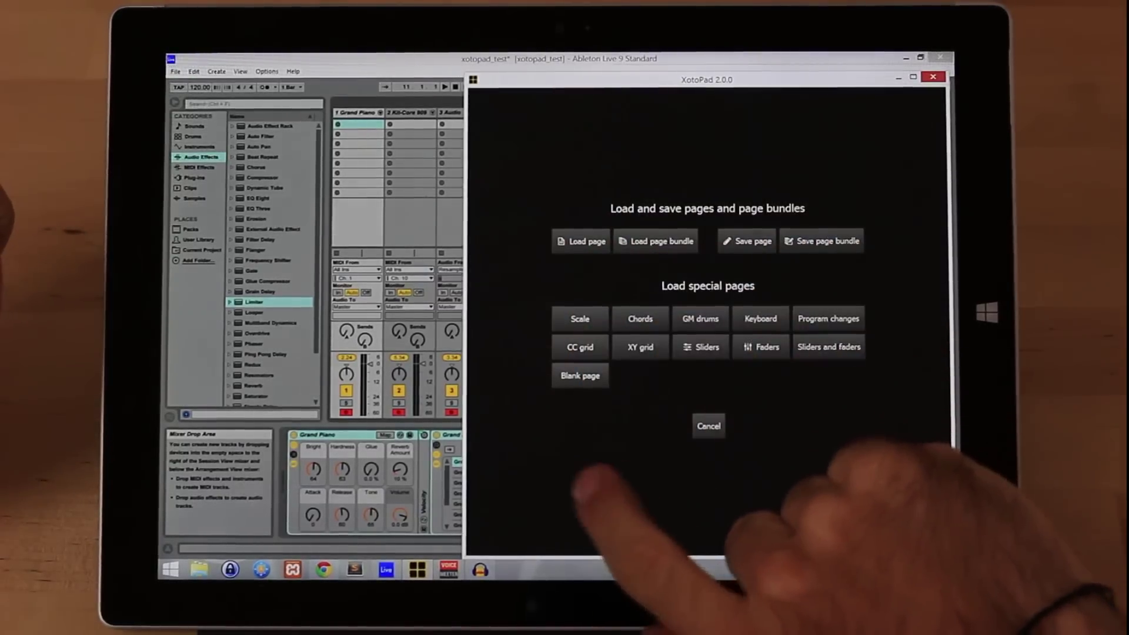
left_click(578, 317)
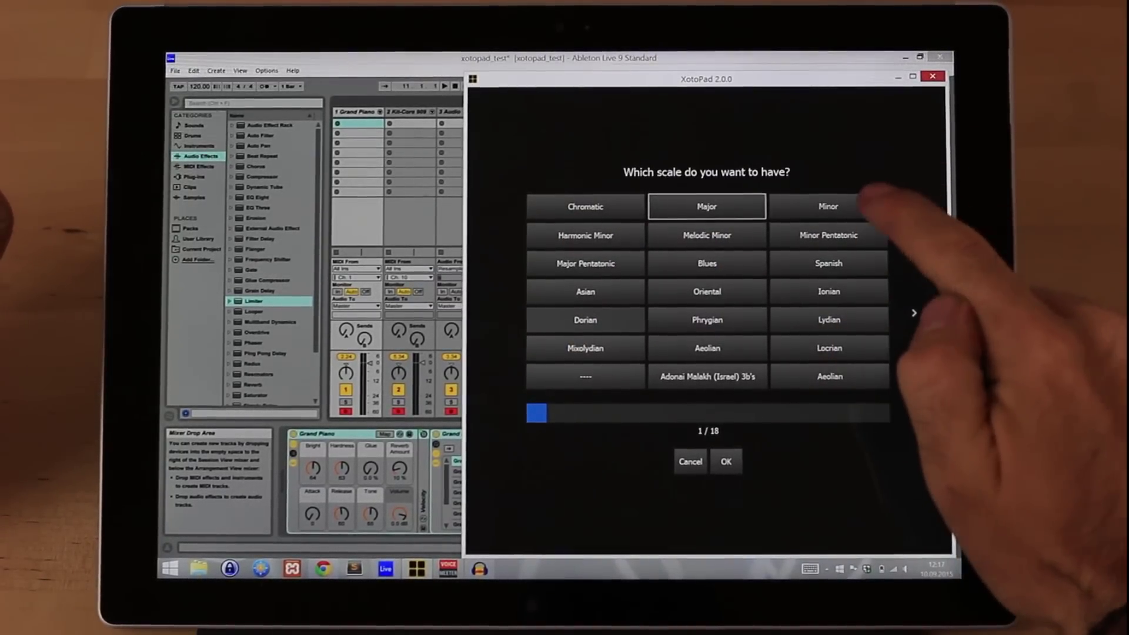
left_click(860, 206)
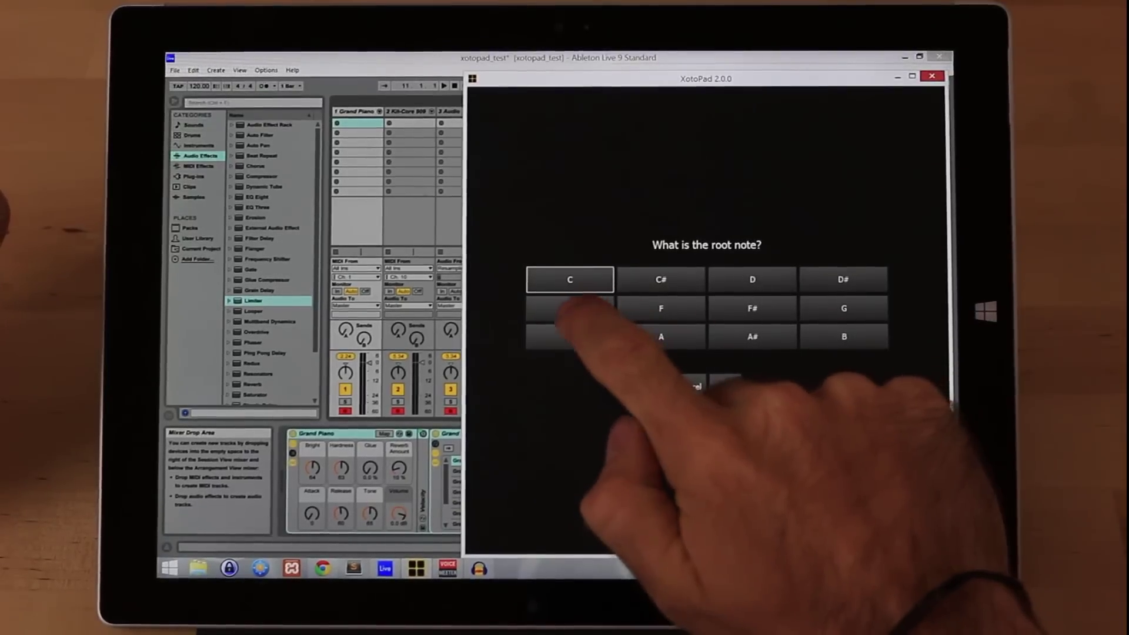
left_click(572, 310)
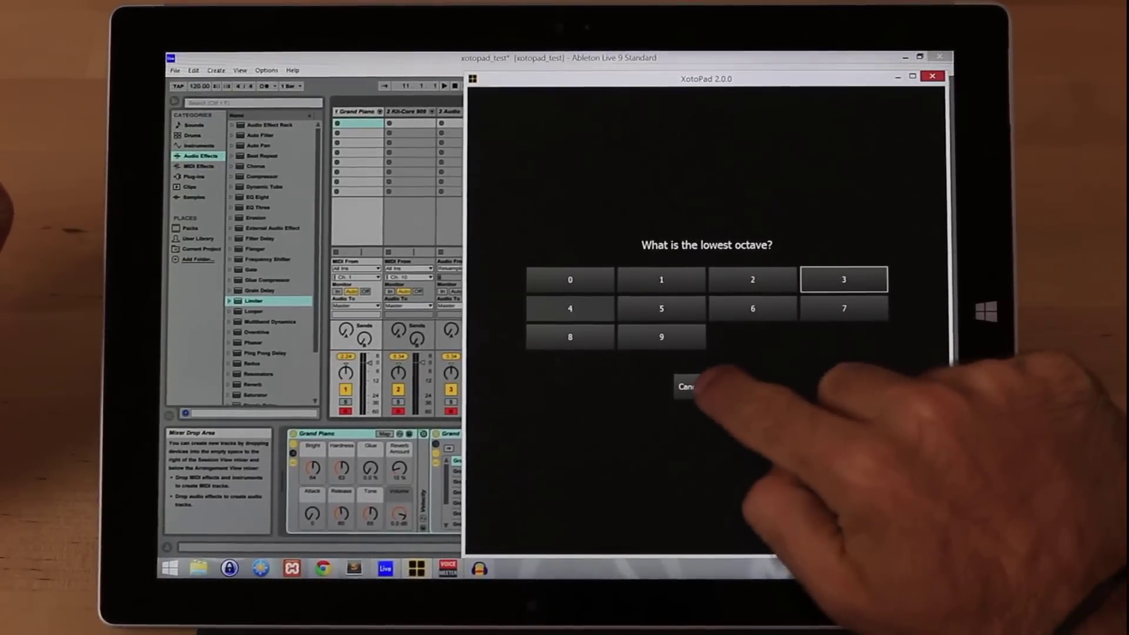
left_click(725, 373)
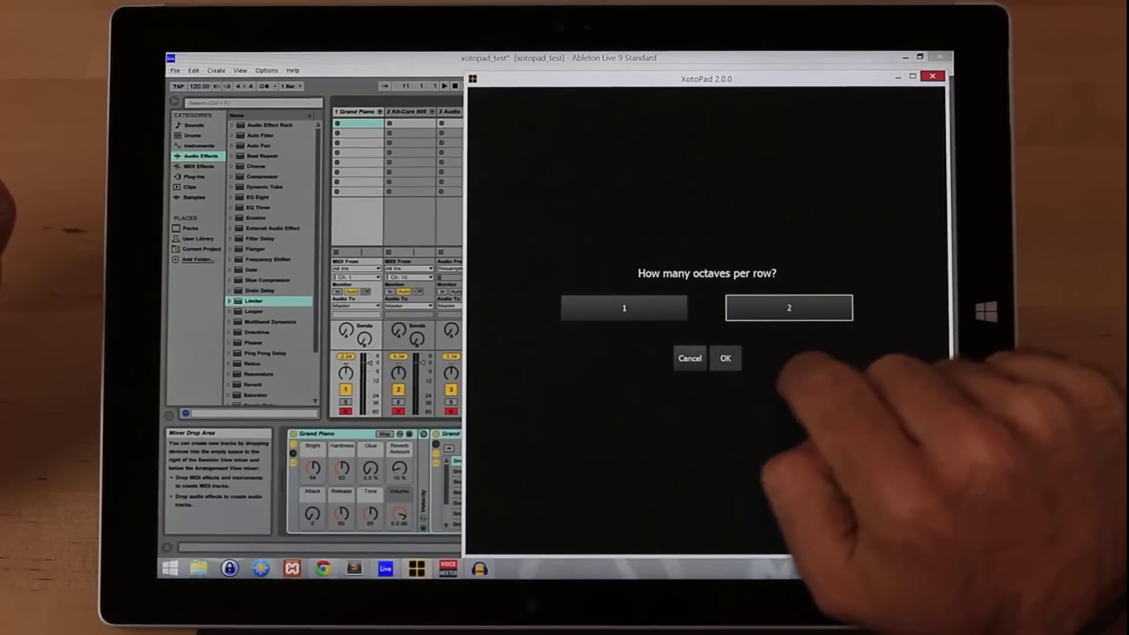
left_click(724, 358)
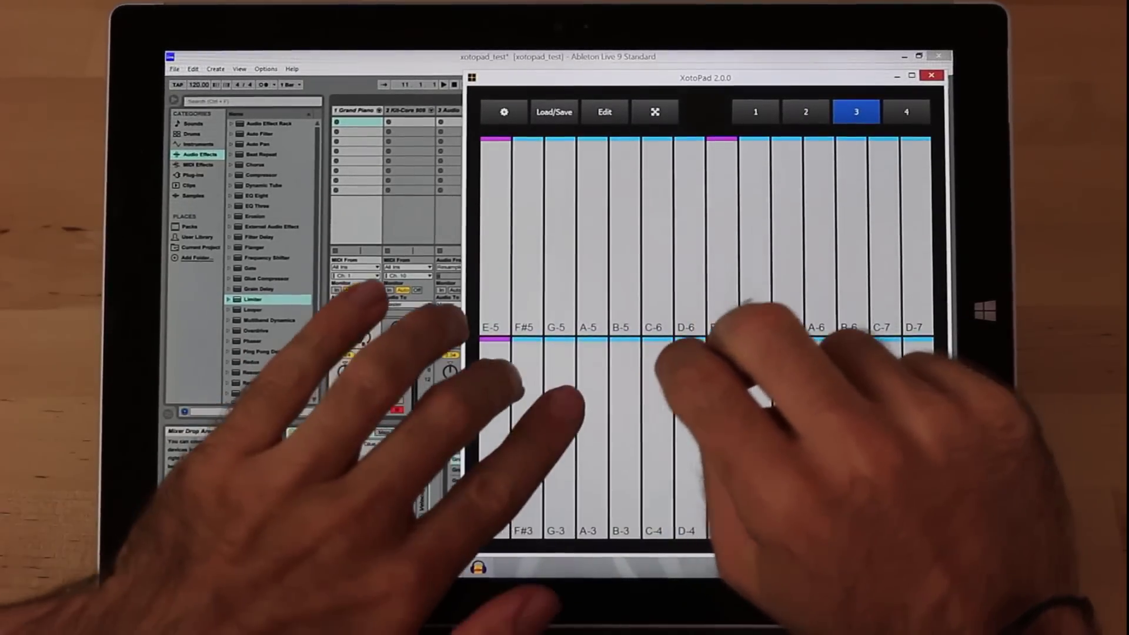
Show the scale pads fullscreen and play E-3 with G-3, E-5, B-5, D-6 and A-5, then go to Load/Save
left_click(666, 112)
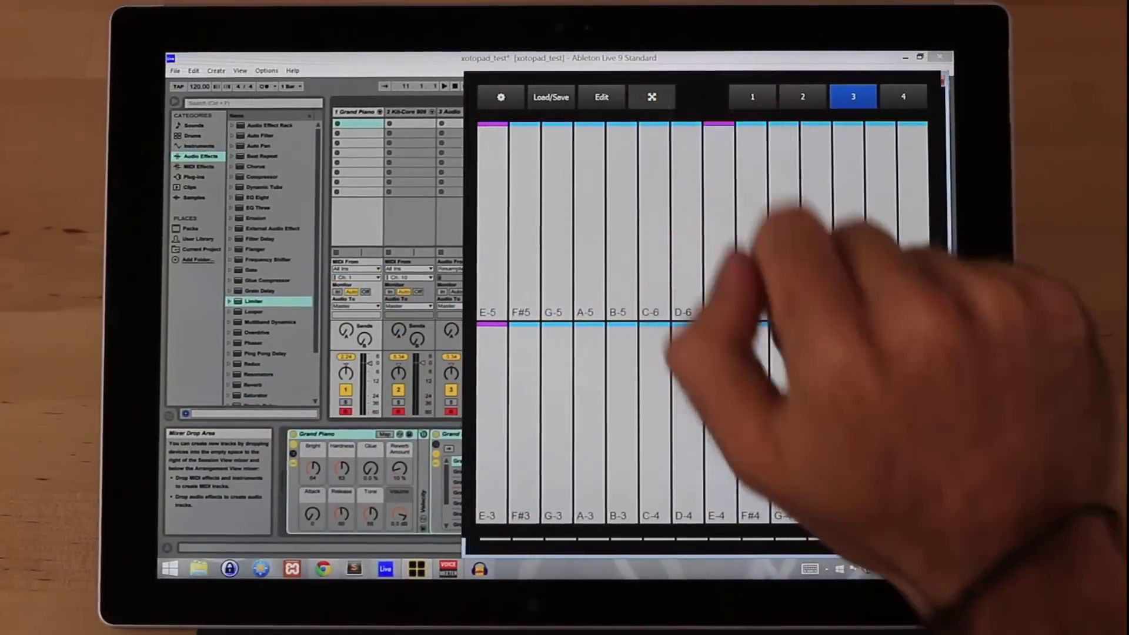
left_click(201, 414)
left_click(311, 415)
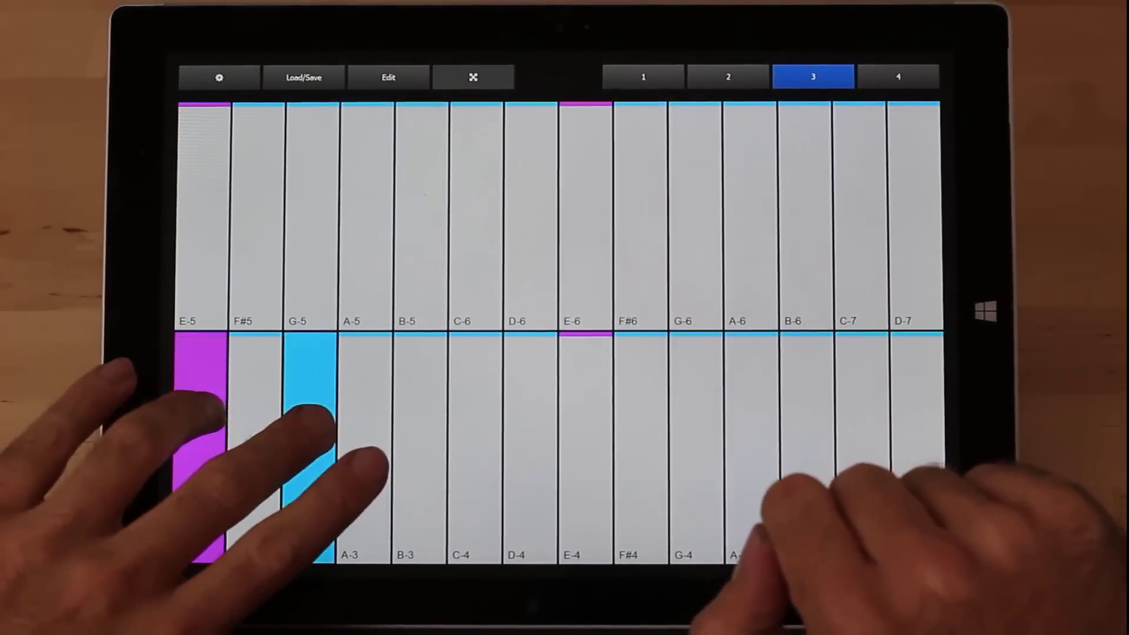
left_click(203, 221)
left_click(422, 211)
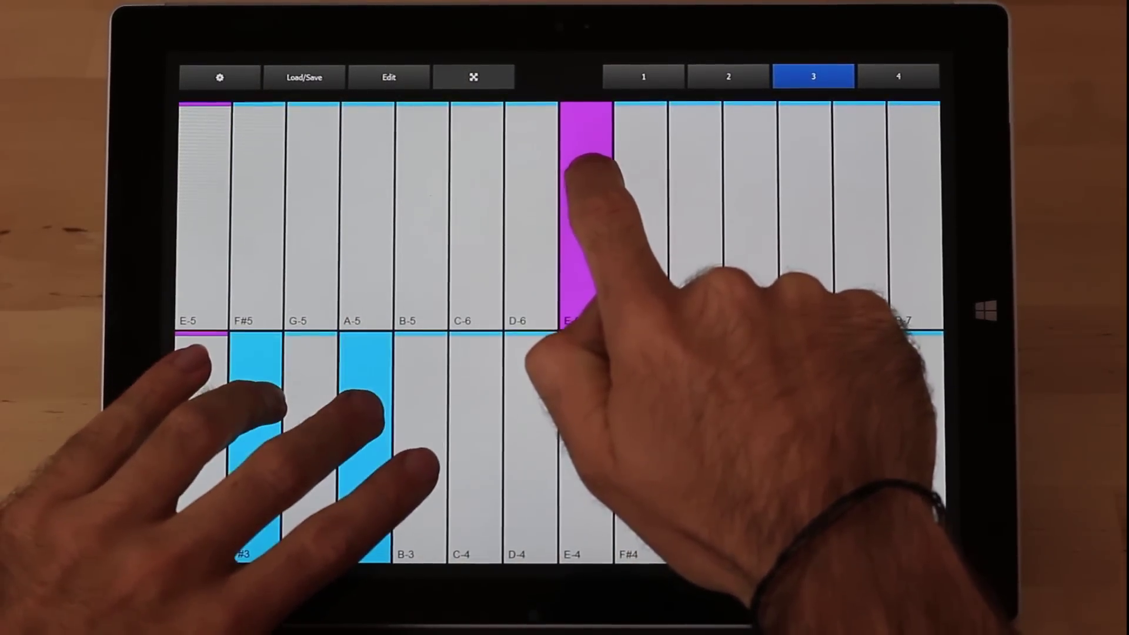
left_click(516, 186)
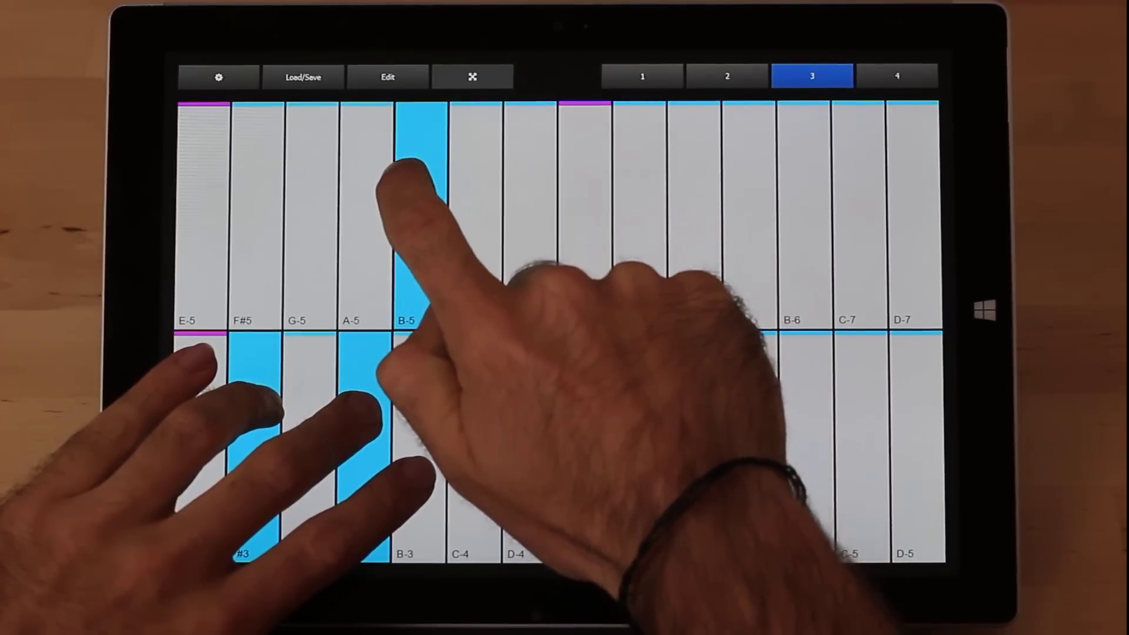
left_click(201, 414)
left_click(311, 415)
left_click(366, 212)
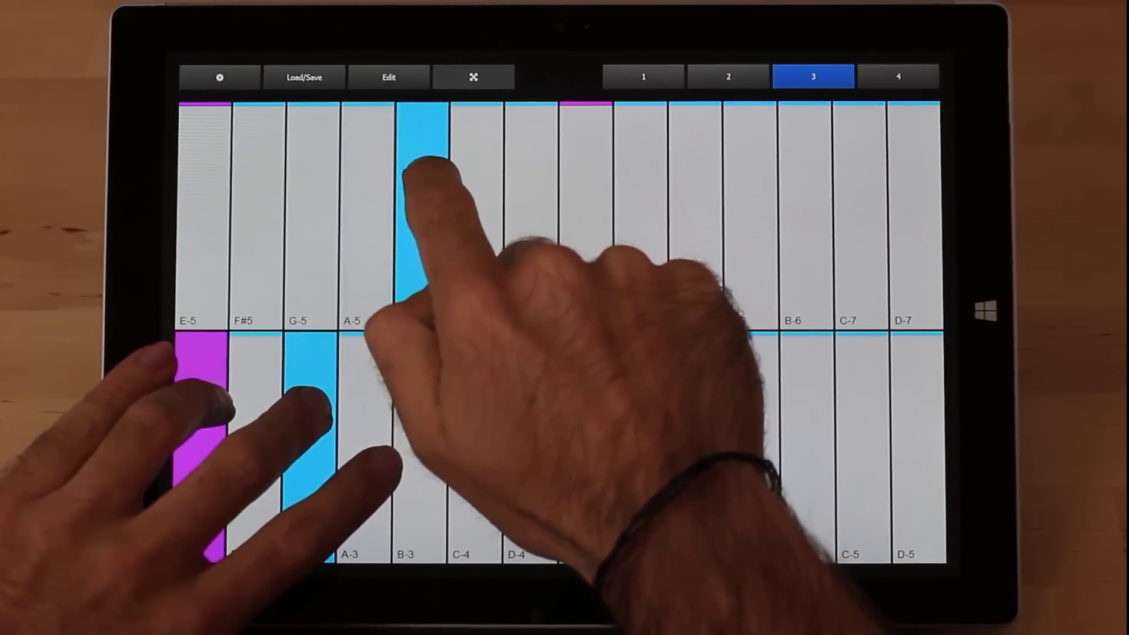
left_click(362, 185)
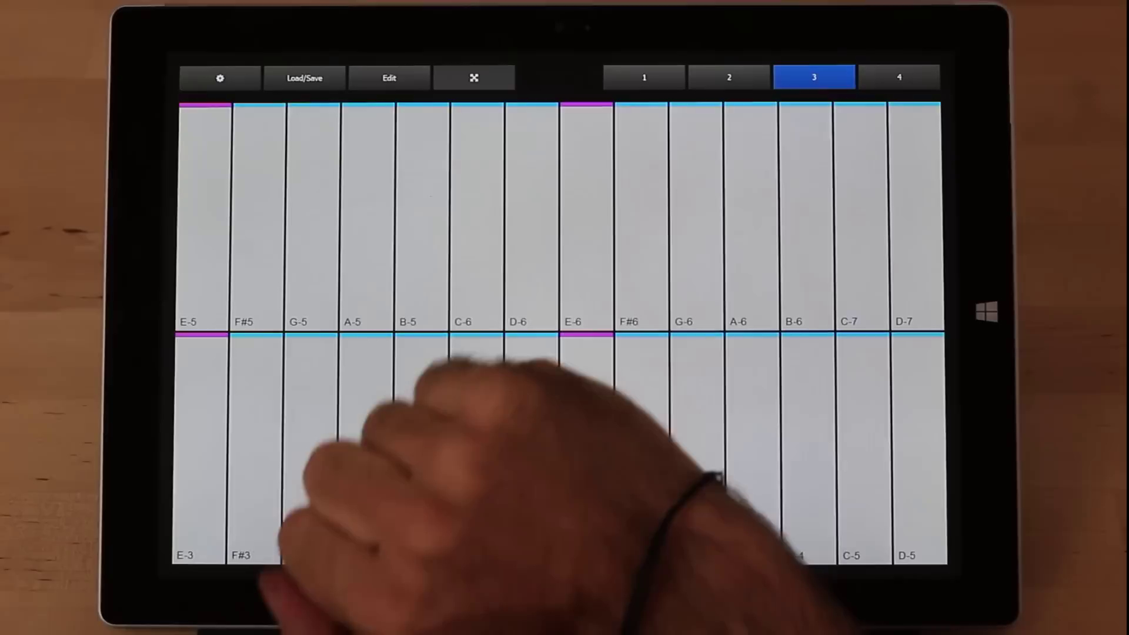
left_click(304, 77)
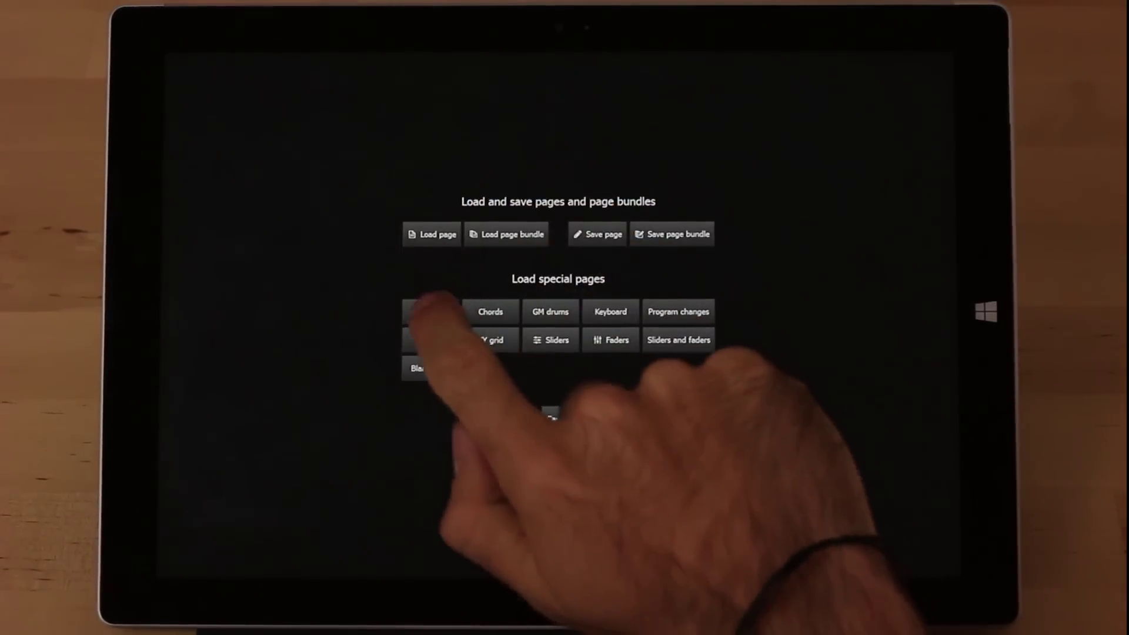
Load a C Major special chord page and play Cmaj7 (I7), Emin7 (iii7) and Gdom7 (V7), then return to Load/Save
left_click(430, 312)
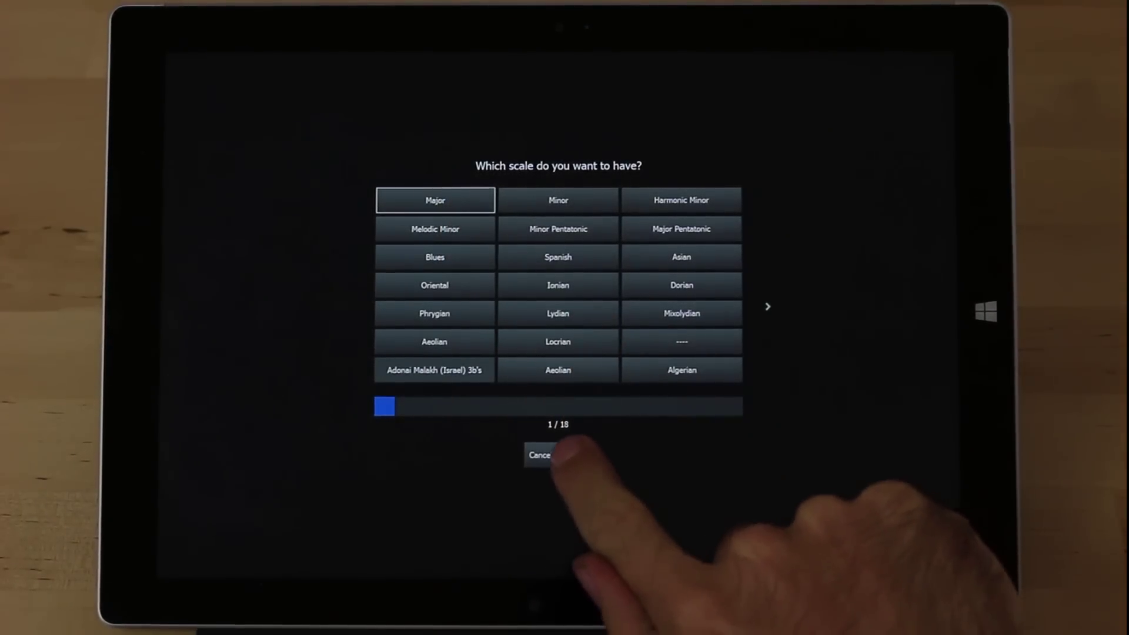
left_click(576, 455)
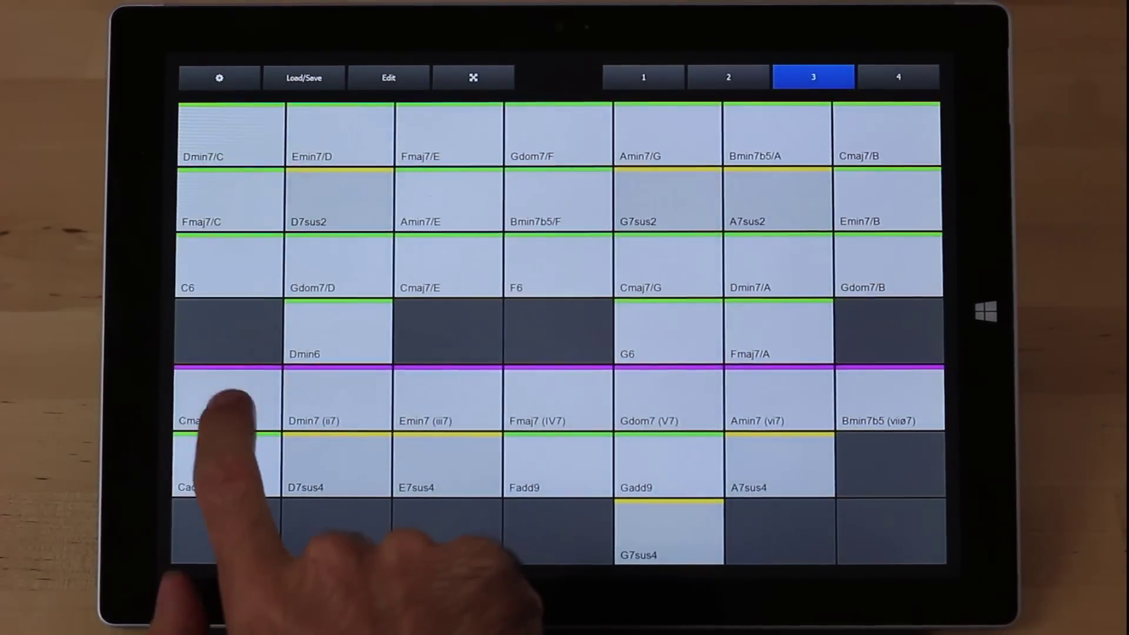
left_click(441, 401)
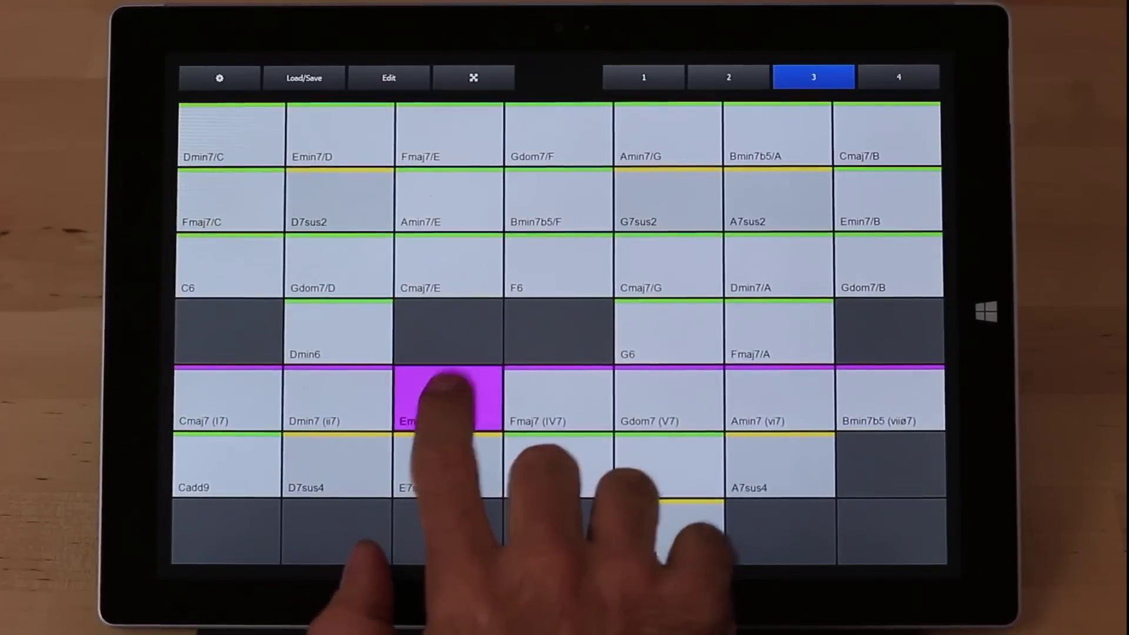
left_click(666, 392)
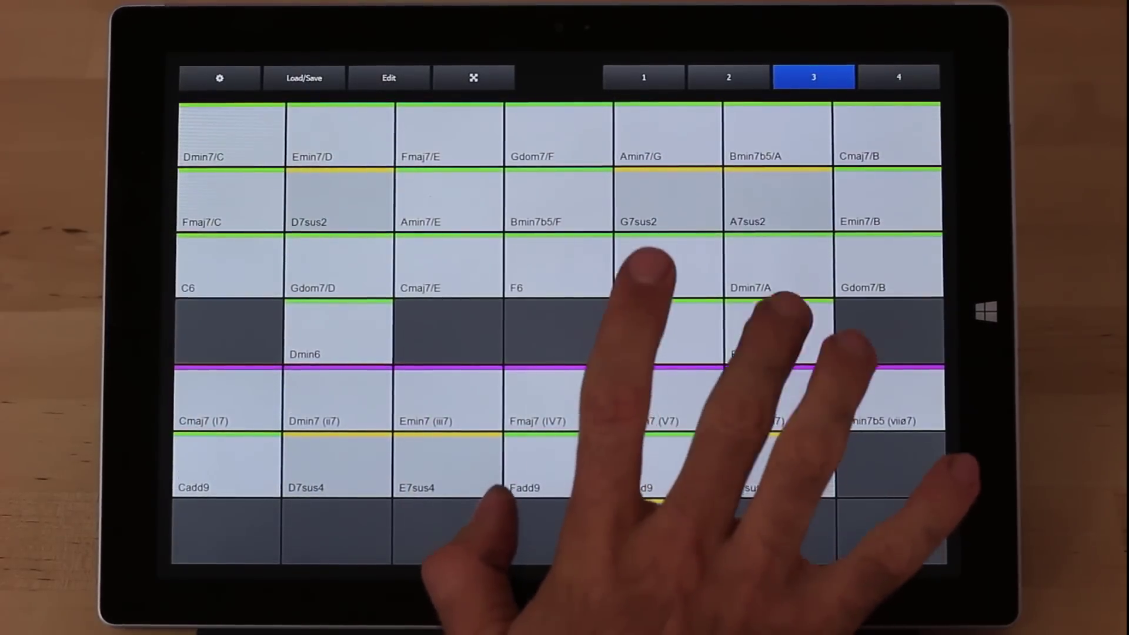
left_click(445, 401)
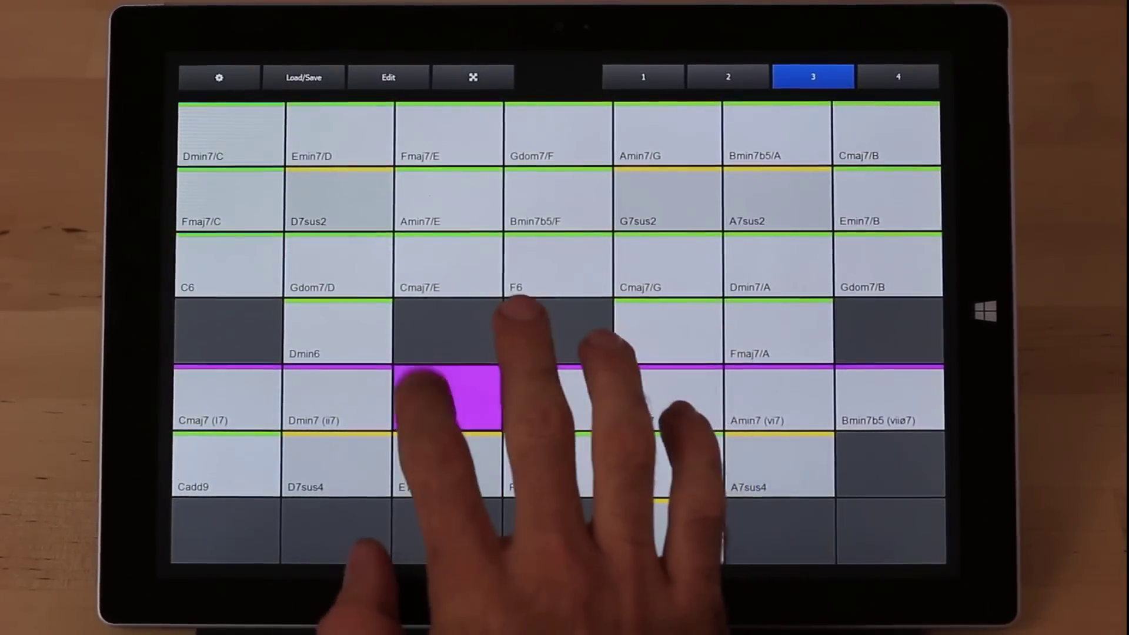
left_click(446, 401)
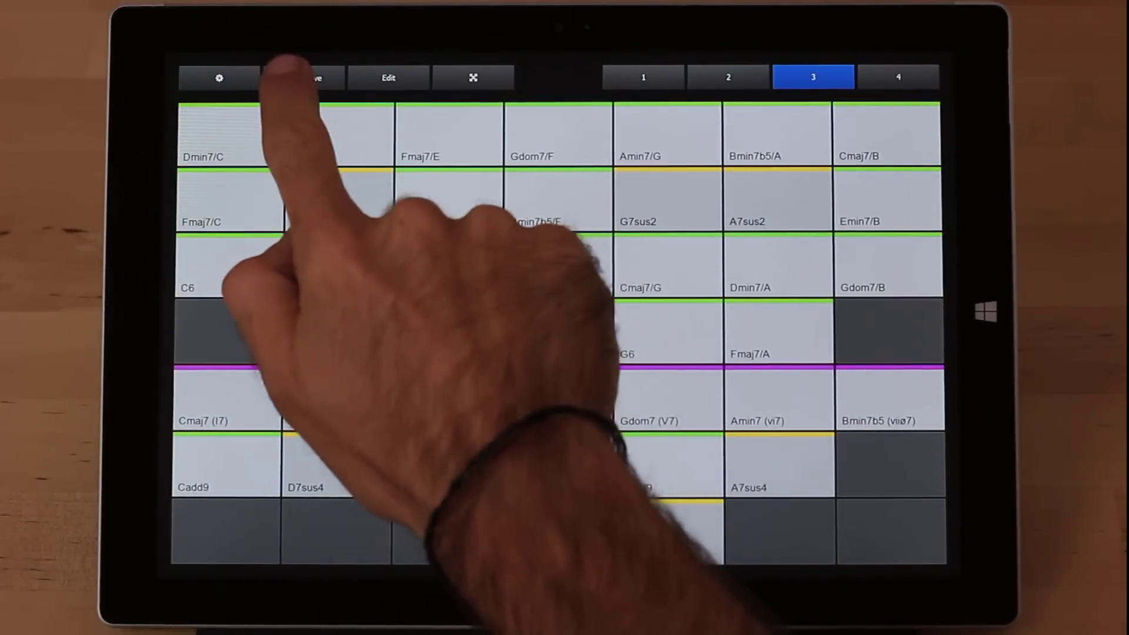
left_click(305, 77)
Create a blank page with 2 rows of 2 pads, giving a 2x2 grid of empty pads
left_click(489, 335)
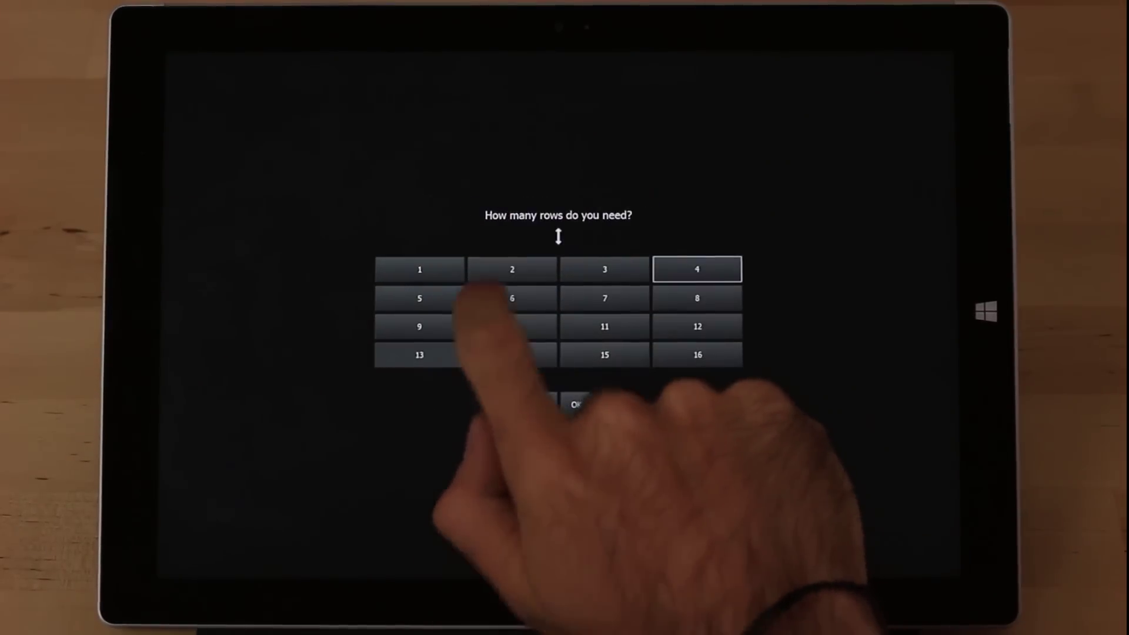
left_click(512, 269)
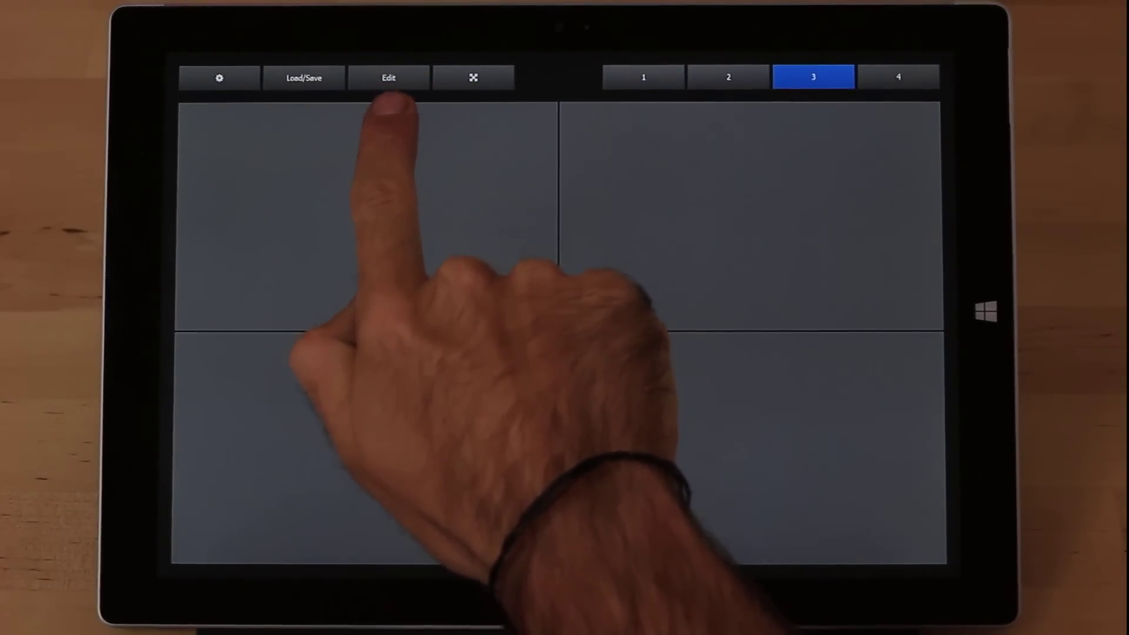
Enter edit mode and select the top-left pad of the blank page
left_click(393, 77)
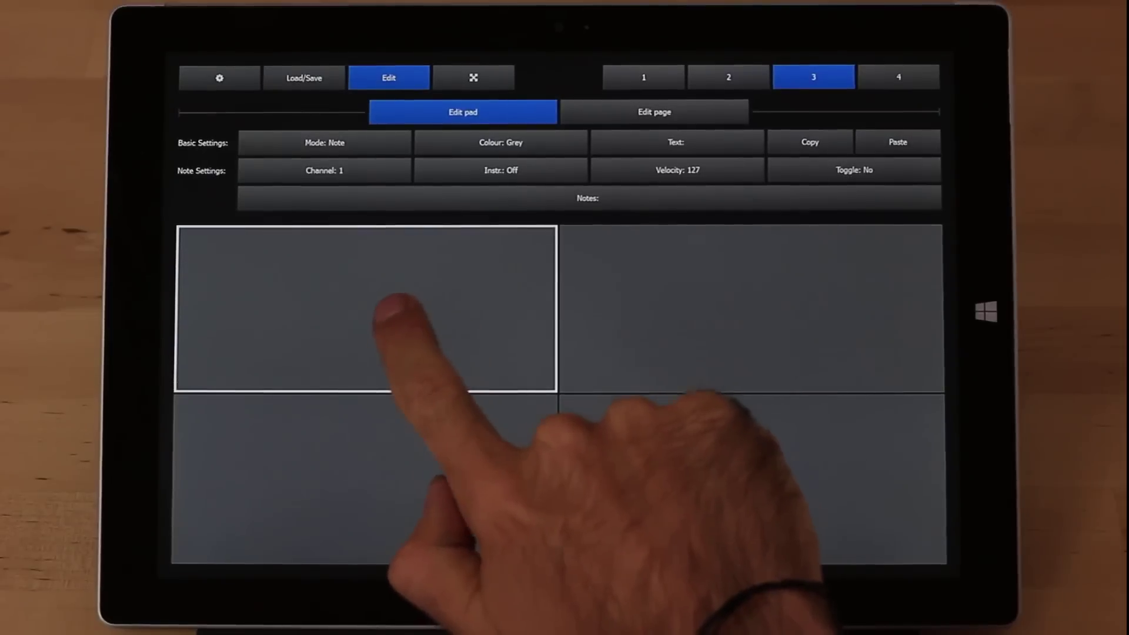
left_click(670, 335)
left_click(688, 459)
left_click(458, 467)
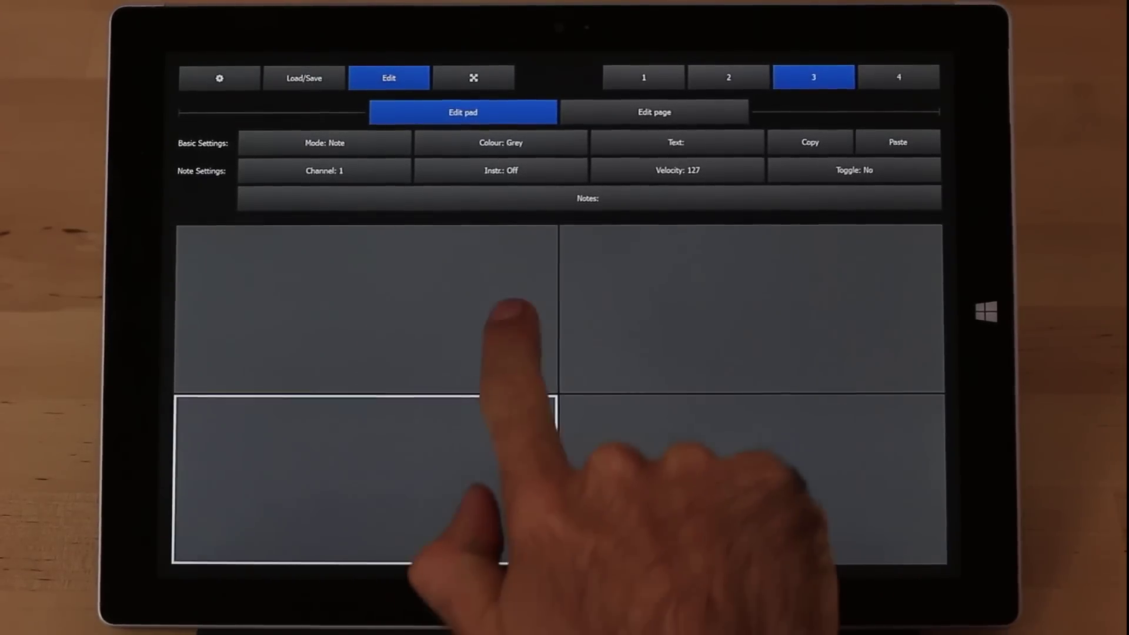
left_click(512, 317)
Set the pad's colour to Yellow and its text to 'hello', then go to its Notes list
left_click(547, 143)
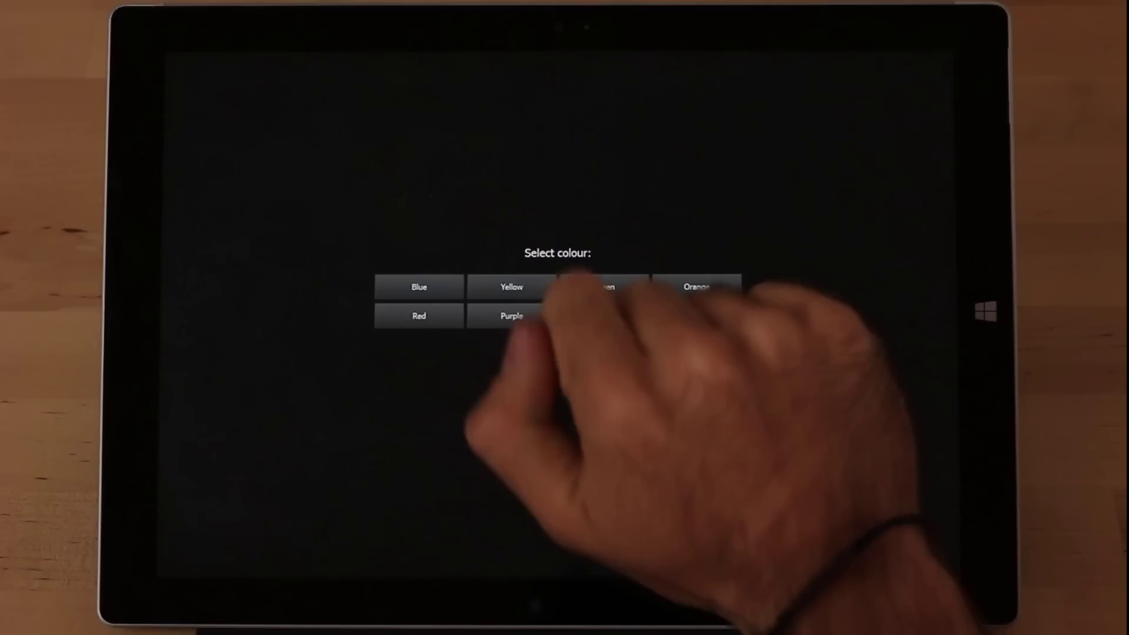
left_click(512, 287)
left_click(552, 365)
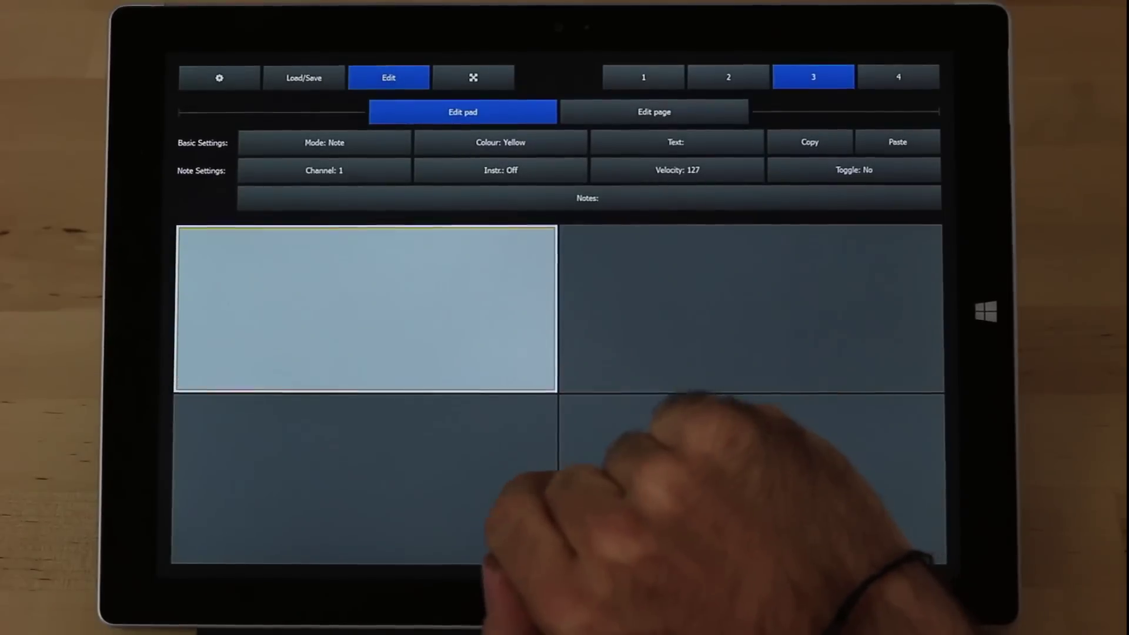
left_click(676, 142)
type("hello")
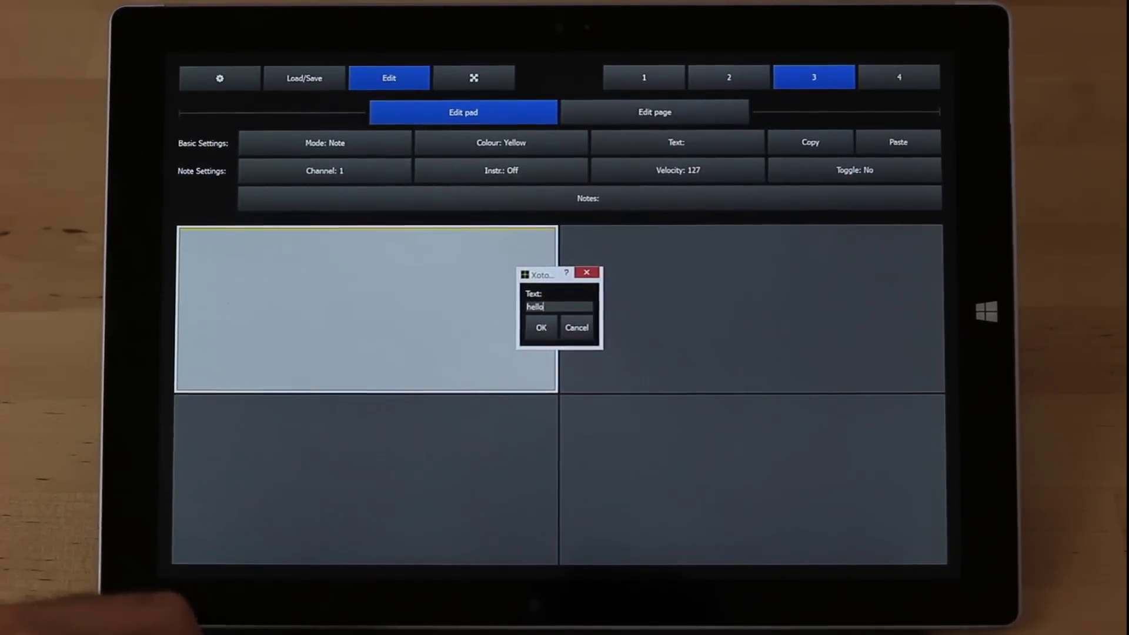
key("Return")
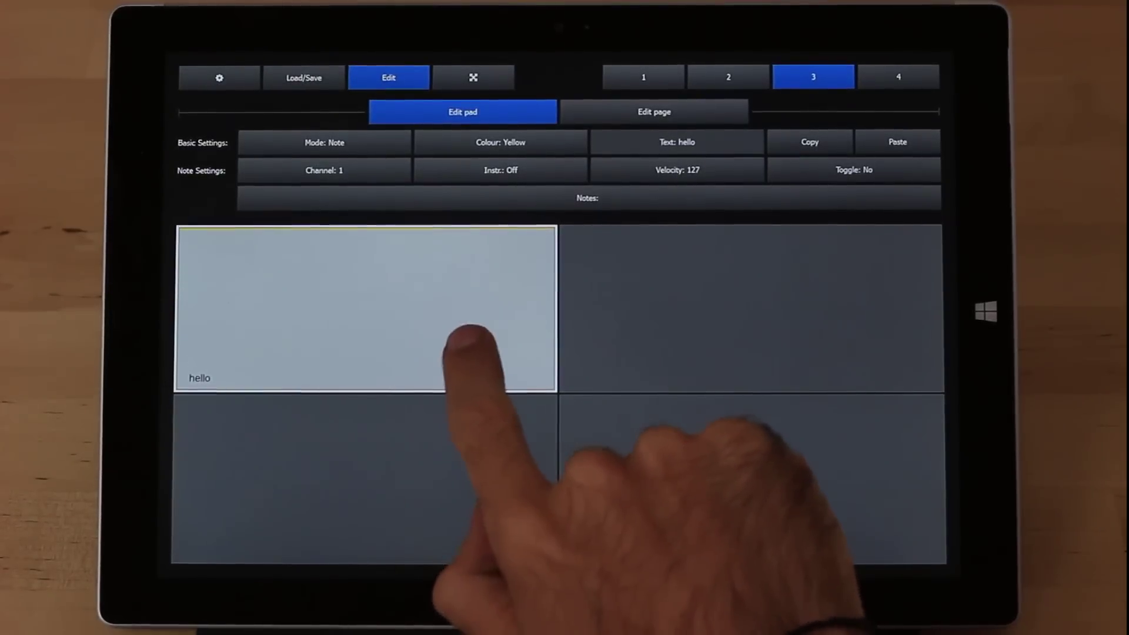
left_click(652, 198)
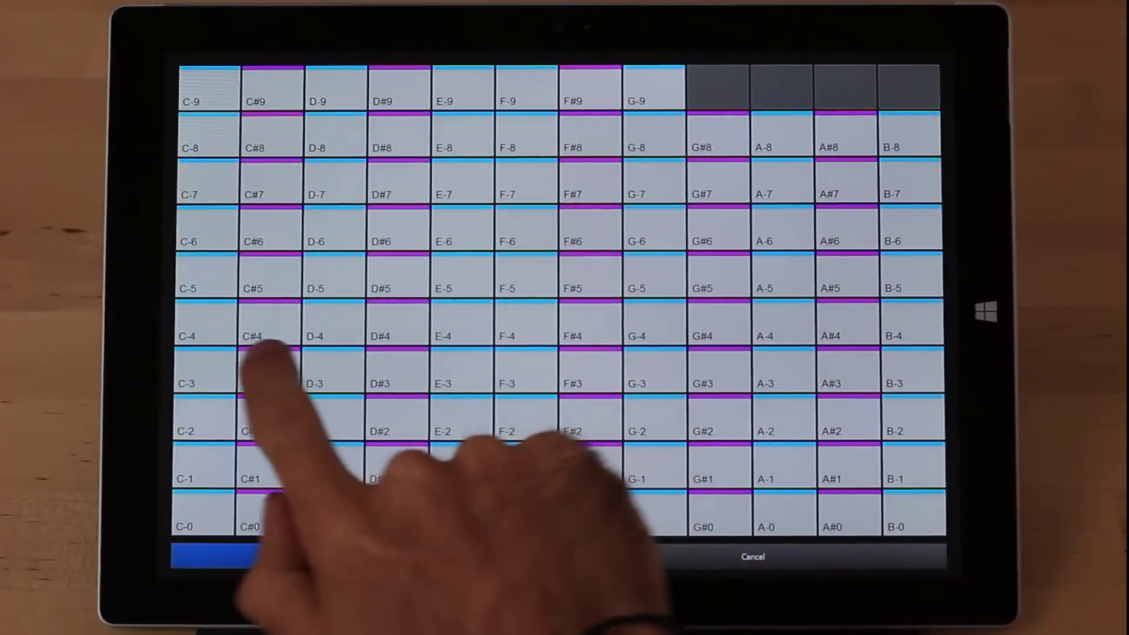
Assign C-4, E-4 and G-4 to the hello pad, save, leave edit mode and play its C-E-G chord
left_click(205, 321)
left_click(461, 322)
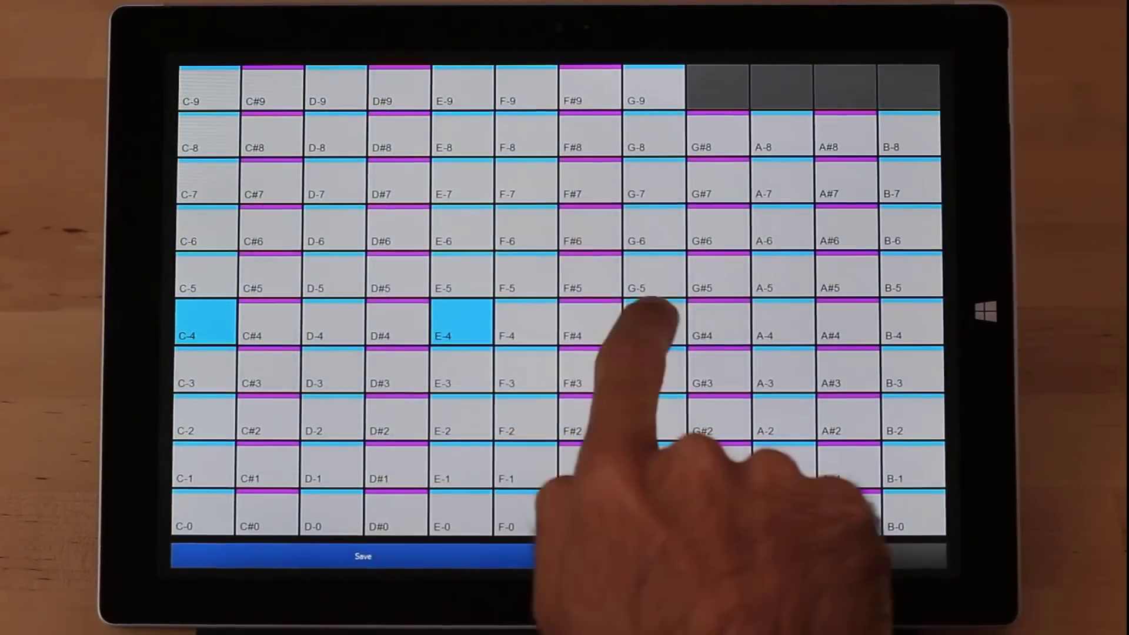
left_click(653, 322)
left_click(437, 555)
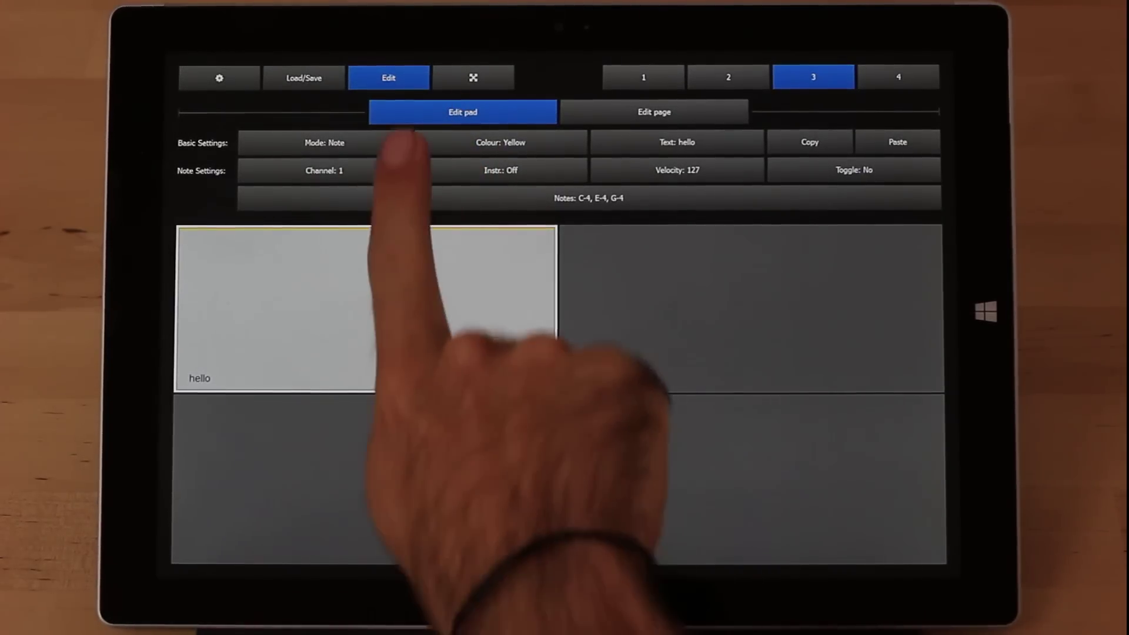
left_click(393, 75)
left_click(456, 194)
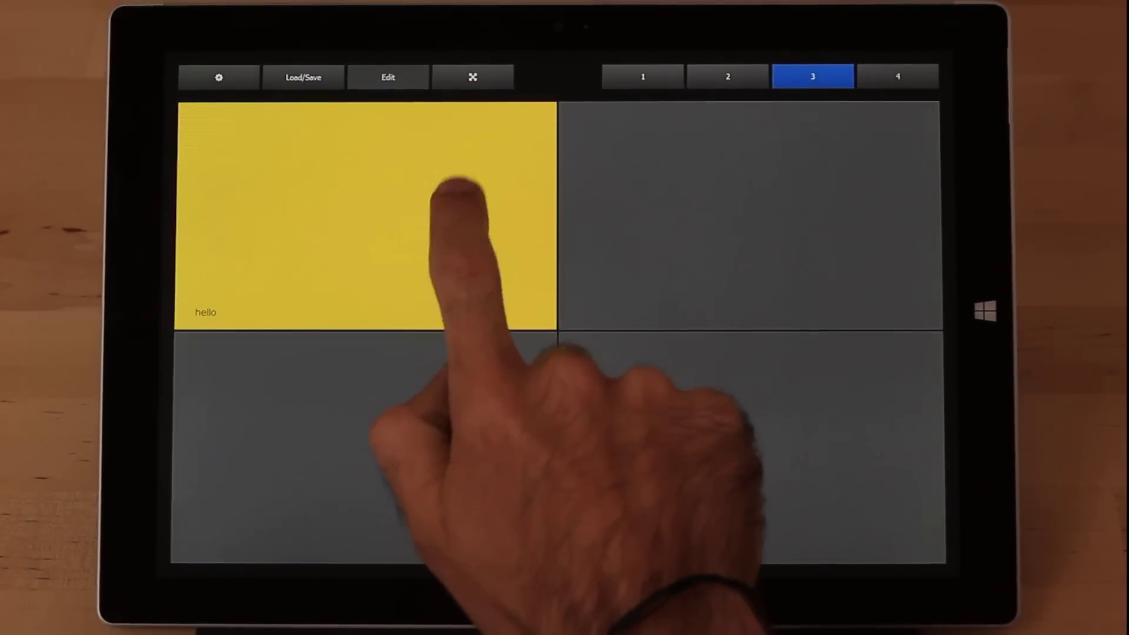
left_click(477, 207)
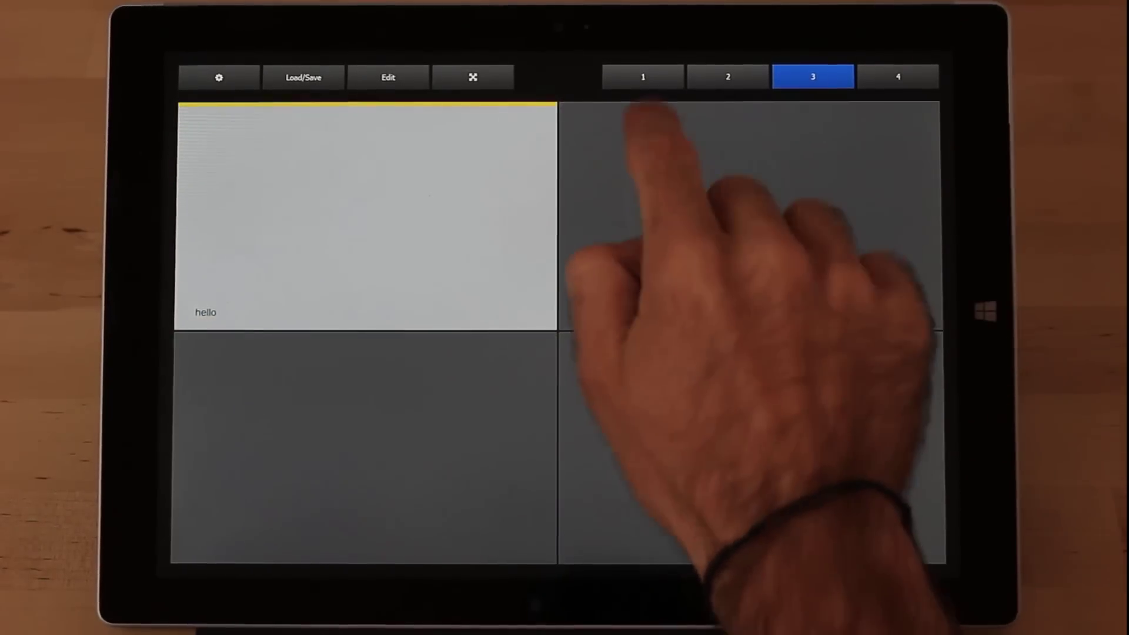
Return to page 1, play Emin (iii) and Cmaj (I), then enter edit mode's Edit page settings
left_click(644, 76)
left_click(445, 159)
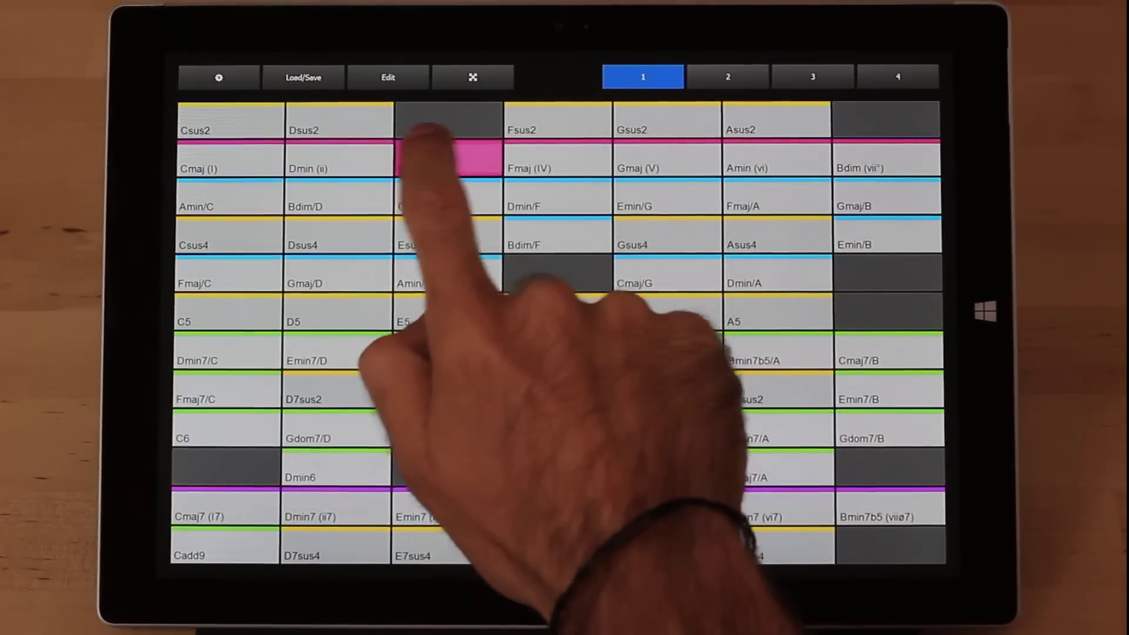
left_click(231, 159)
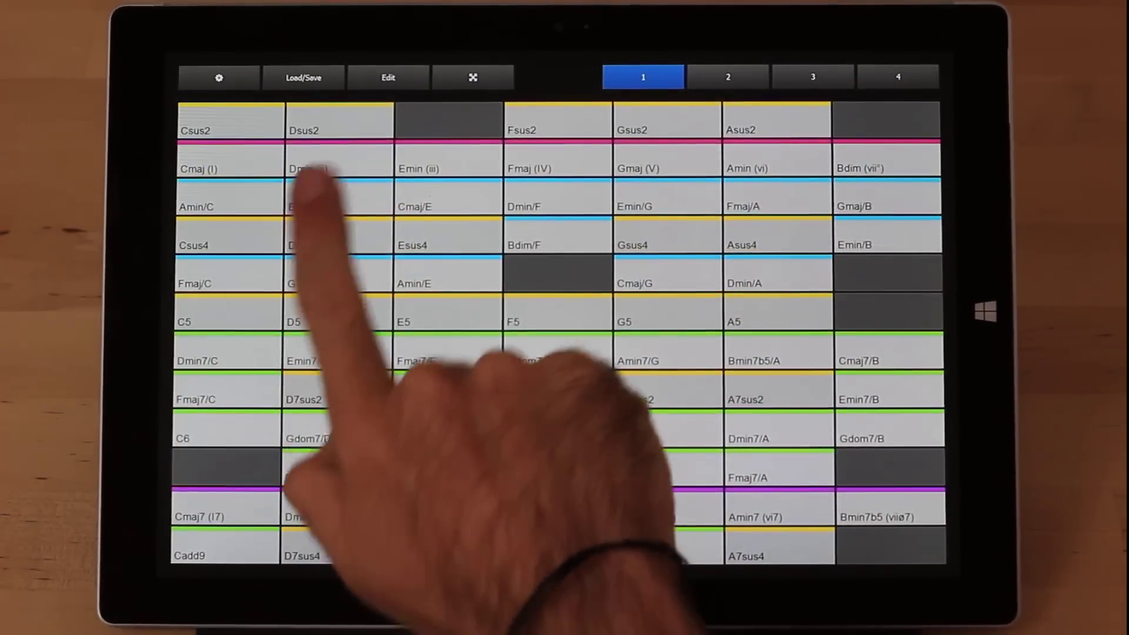
left_click(388, 76)
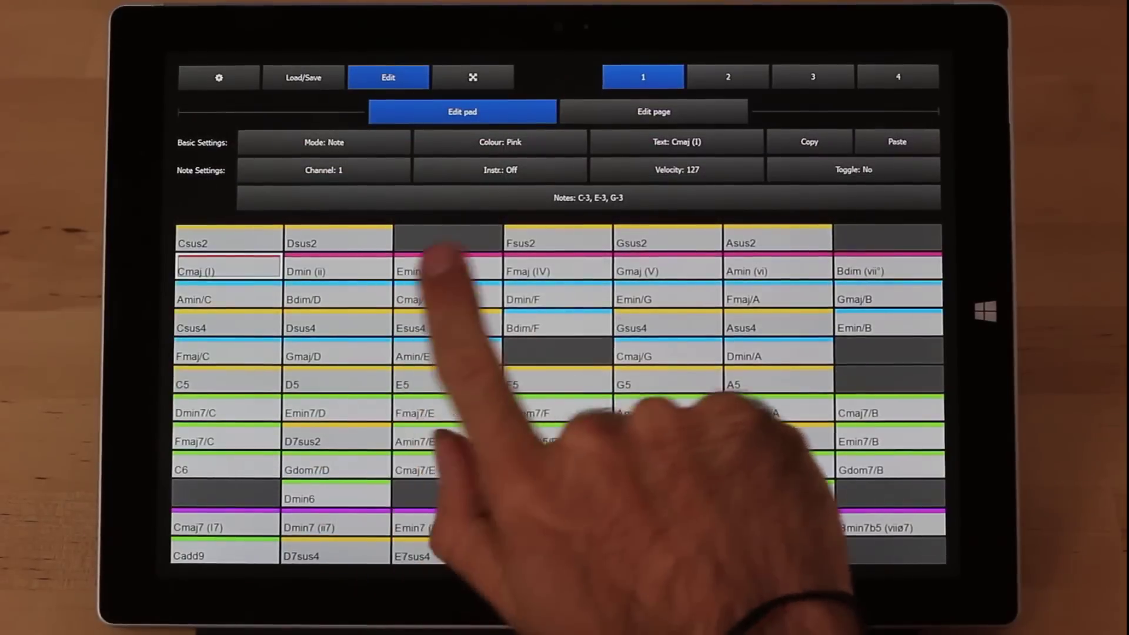
left_click(706, 108)
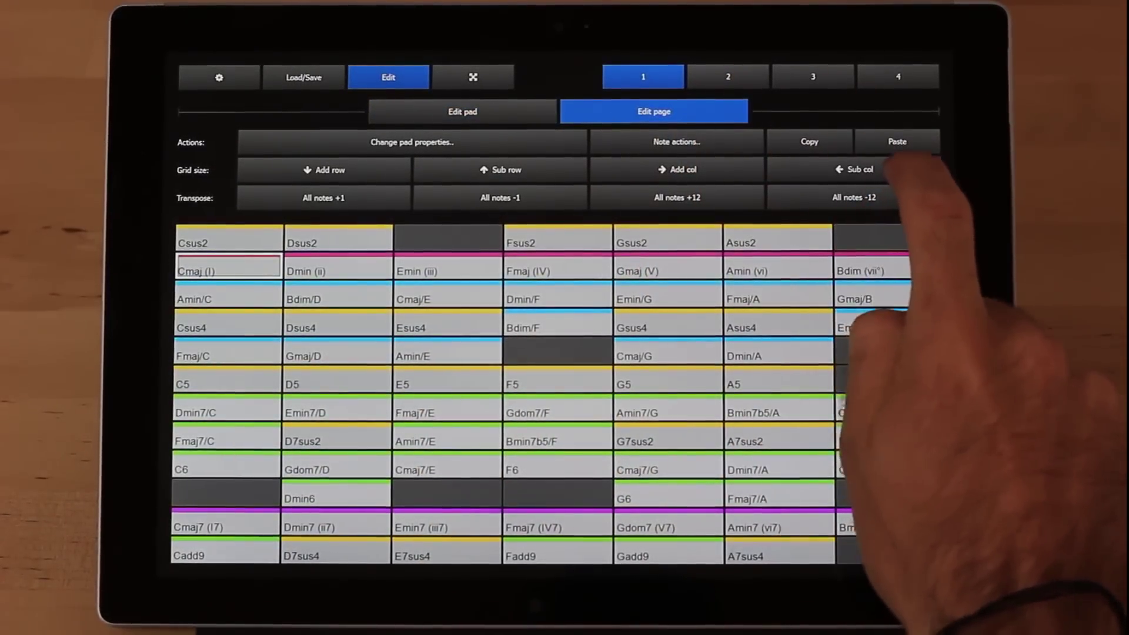
Remove two chord-grid columns, then add one back, leaving seven columns
left_click(885, 167)
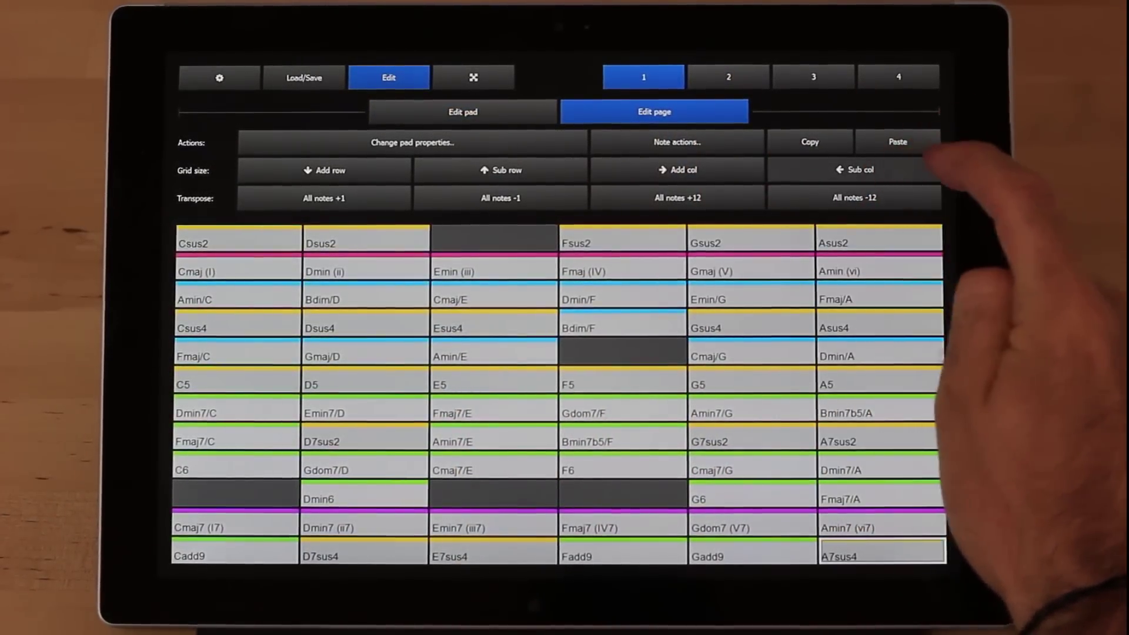
left_click(892, 168)
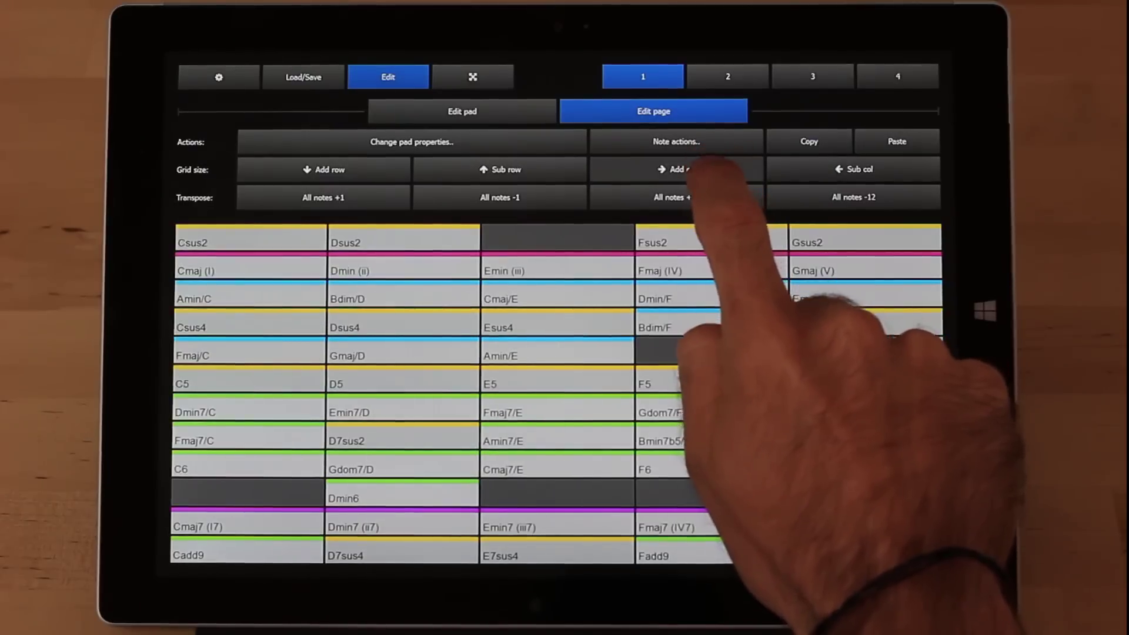
left_click(718, 167)
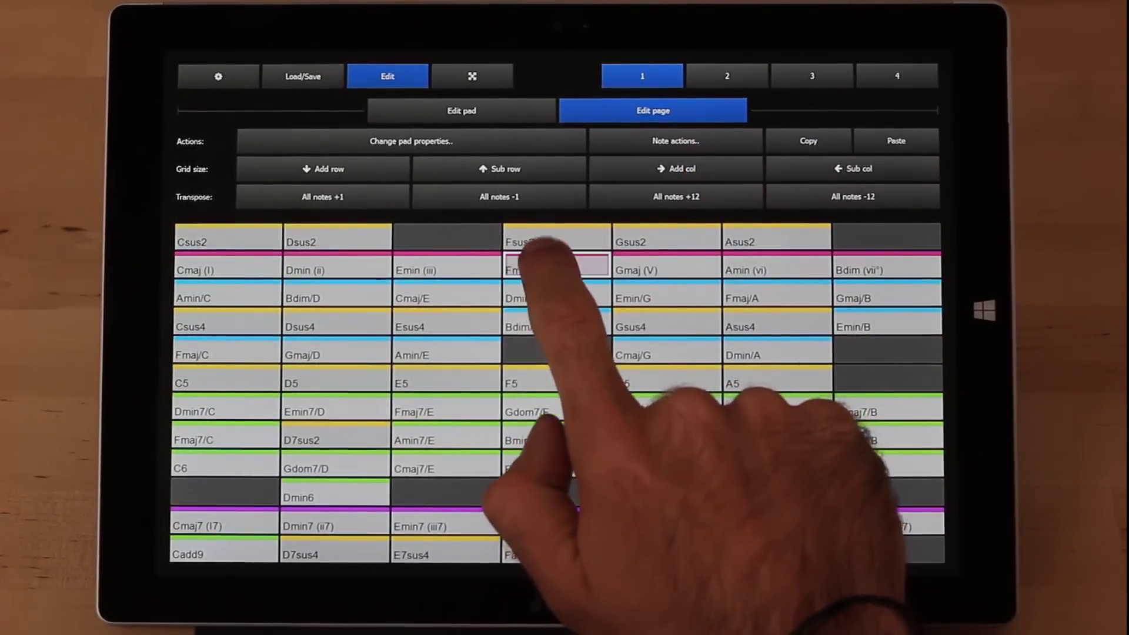
Select the Fmaj (IV) chord pad and bring up its note actions
left_click(555, 264)
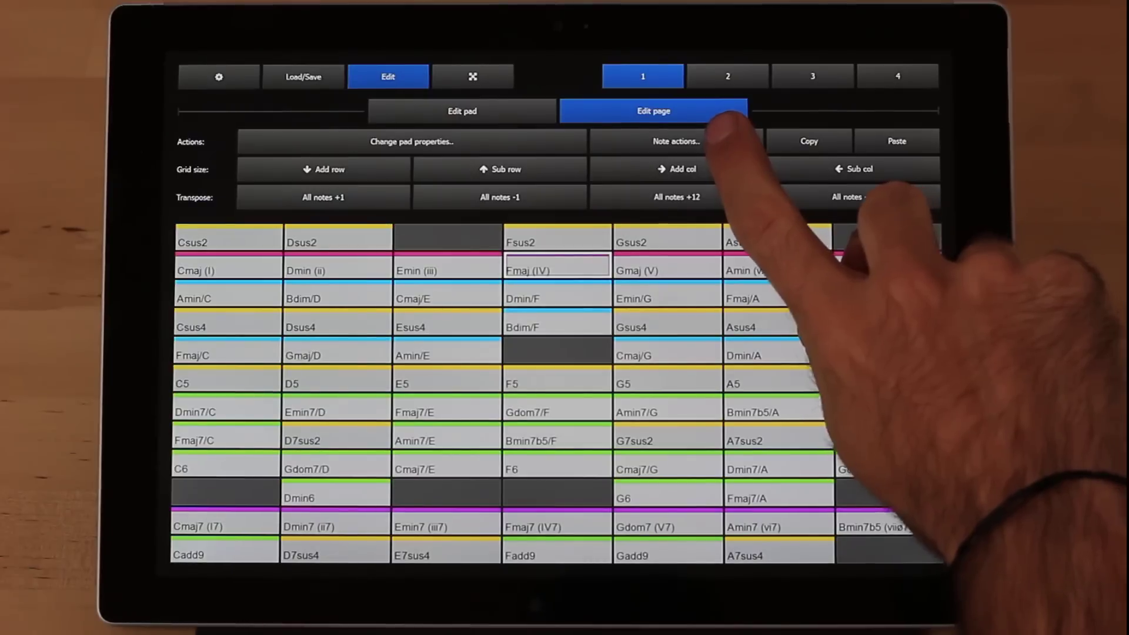
left_click(719, 142)
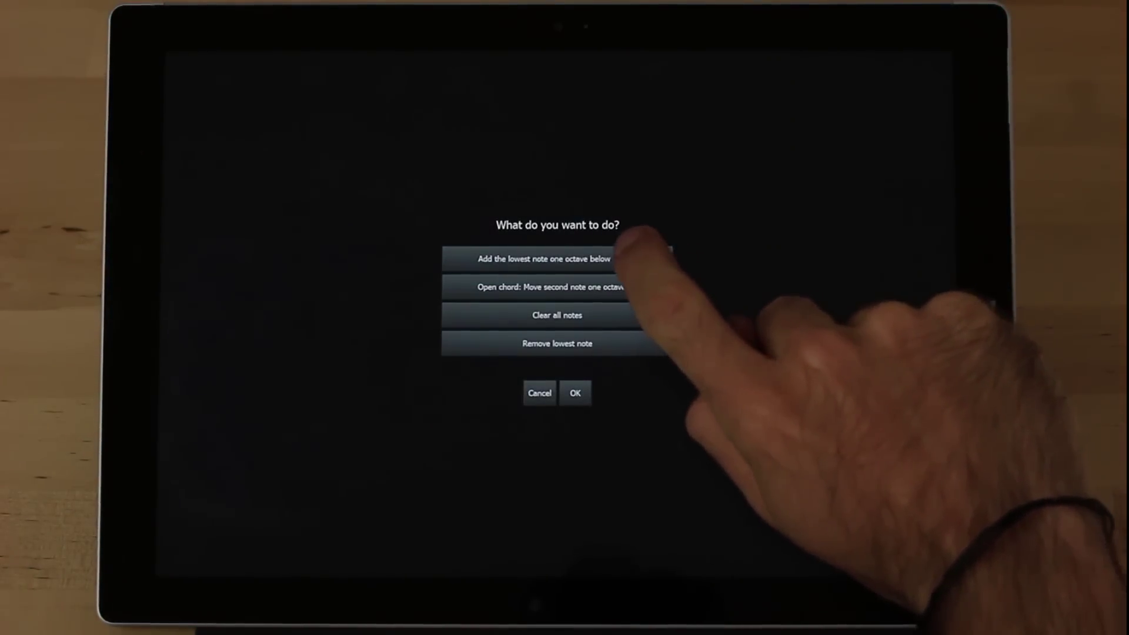
Apply 'Add the lowest note one octave below' to the chosen chord pads
left_click(639, 258)
left_click(641, 301)
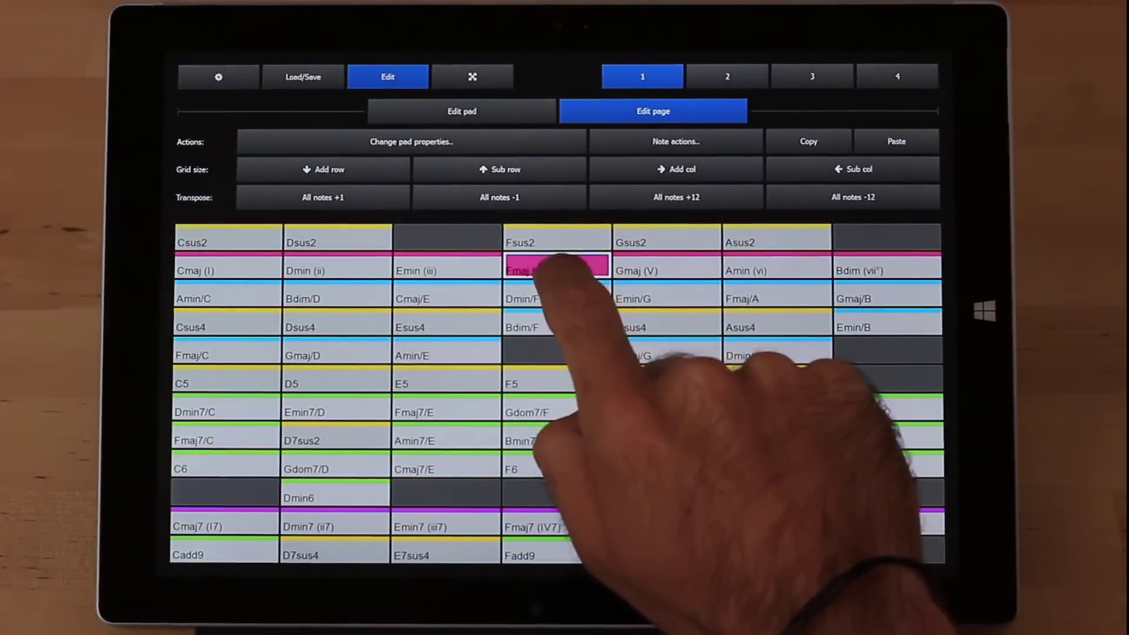
Test the Emin, Dmin and Cmaj pads to hear the doubled root notes
left_click(444, 266)
left_click(330, 267)
left_click(220, 268)
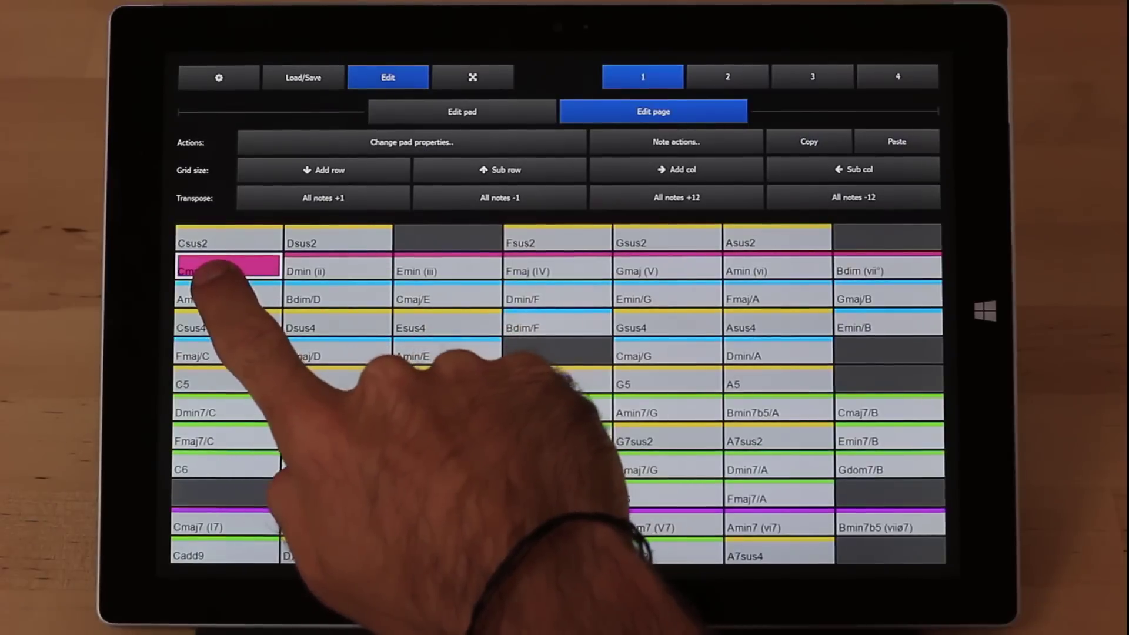
left_click_drag(216, 269, 196, 293)
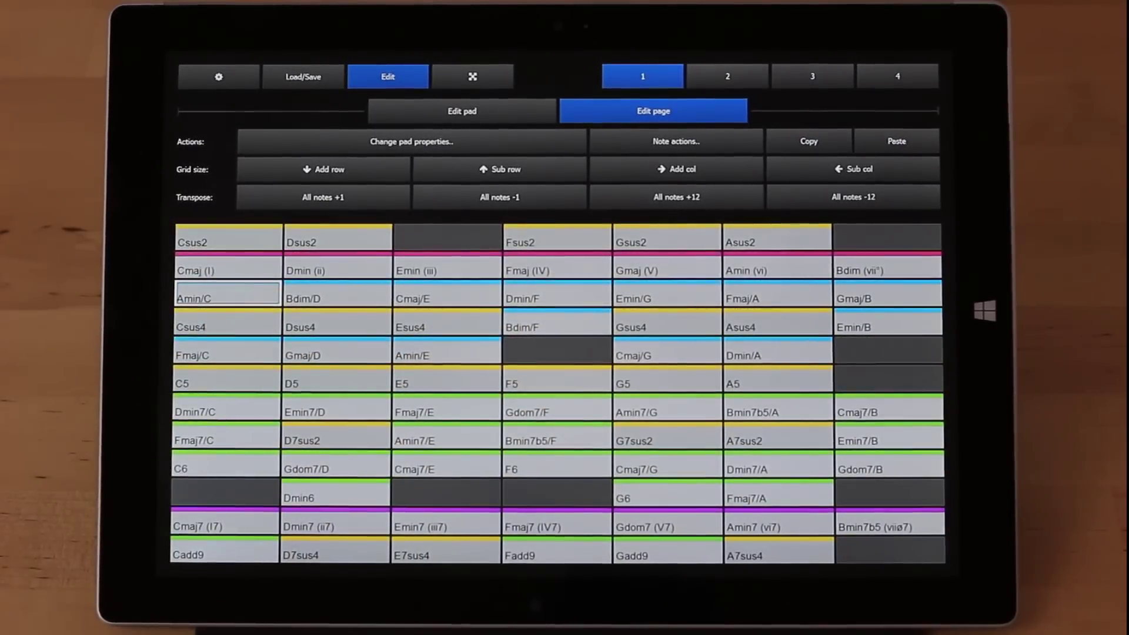